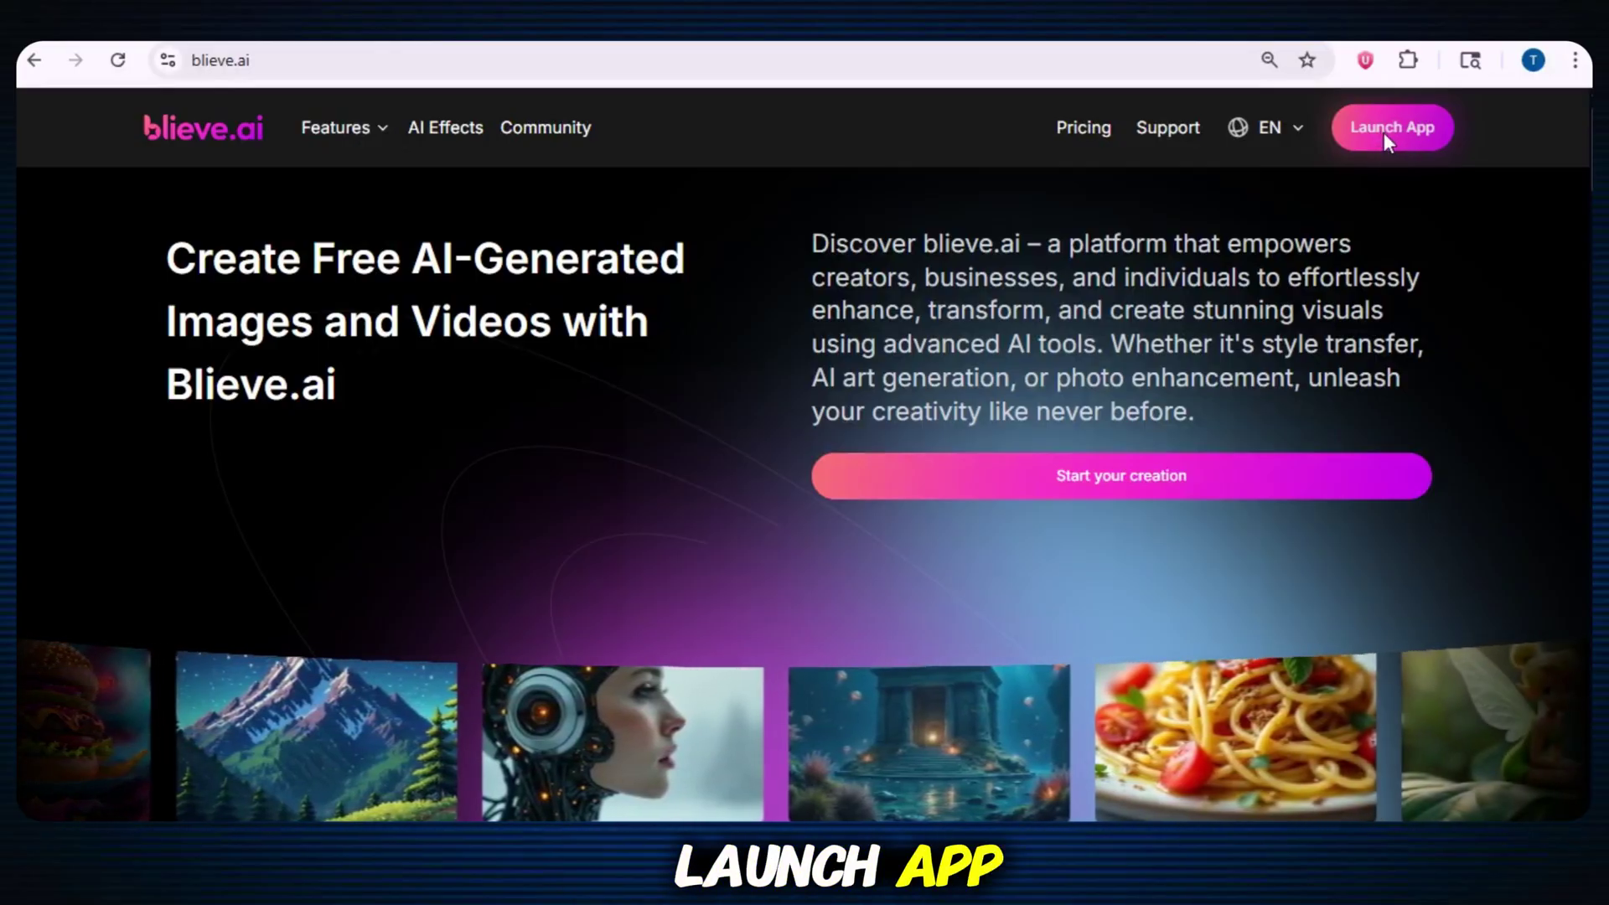
Sign up for blieve.ai with a temporary email address and password
left_click(1384, 132)
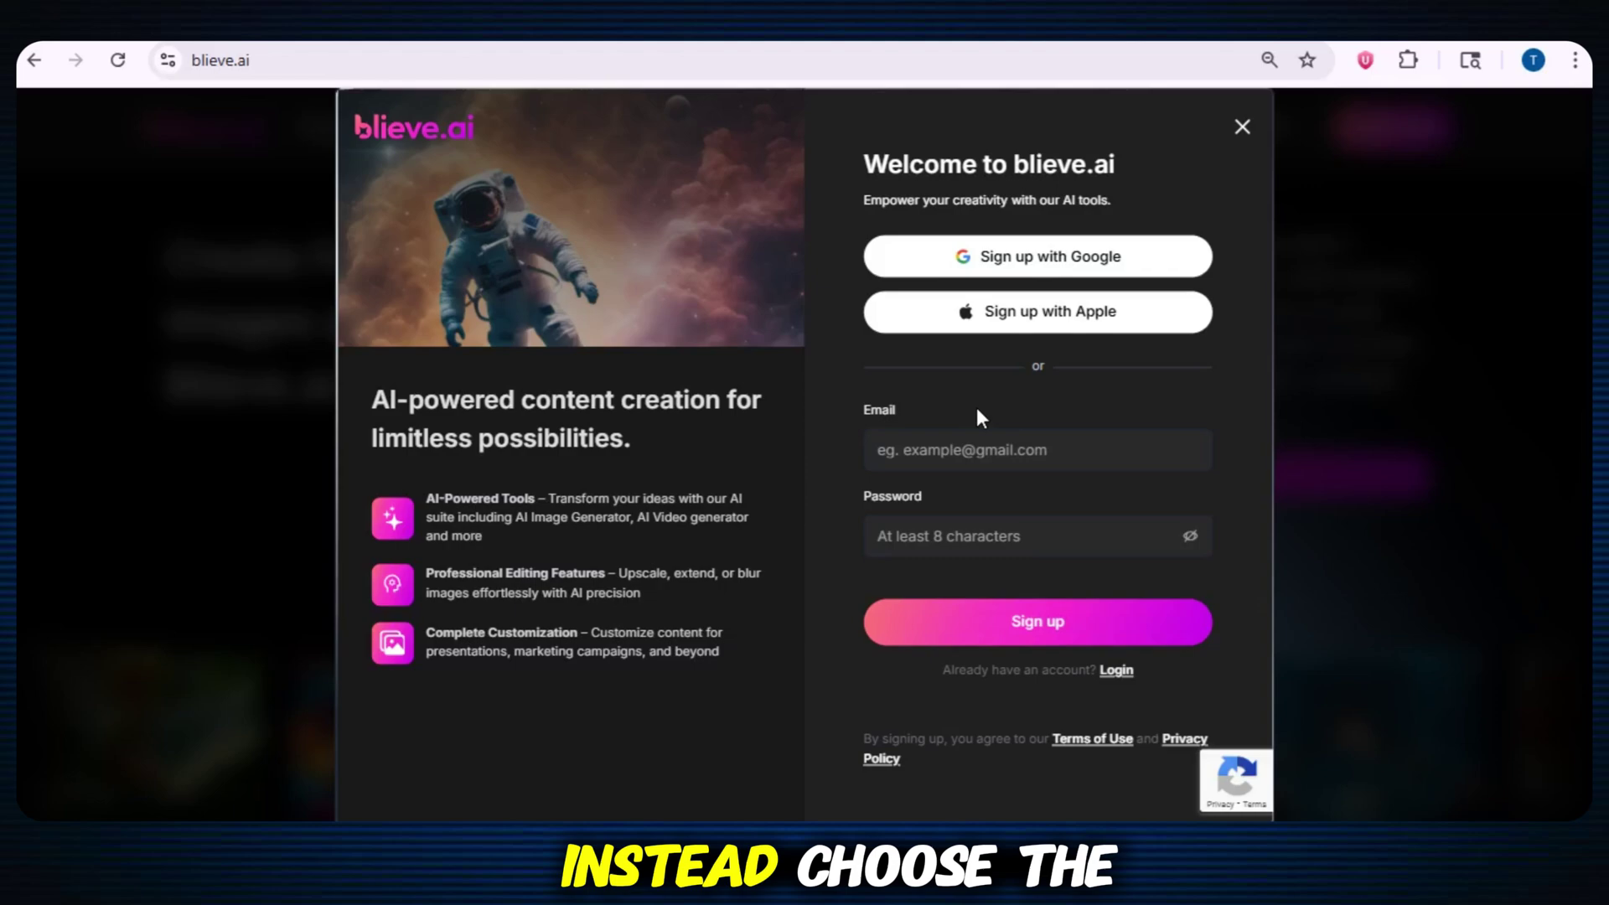
left_click_drag(977, 409, 863, 421)
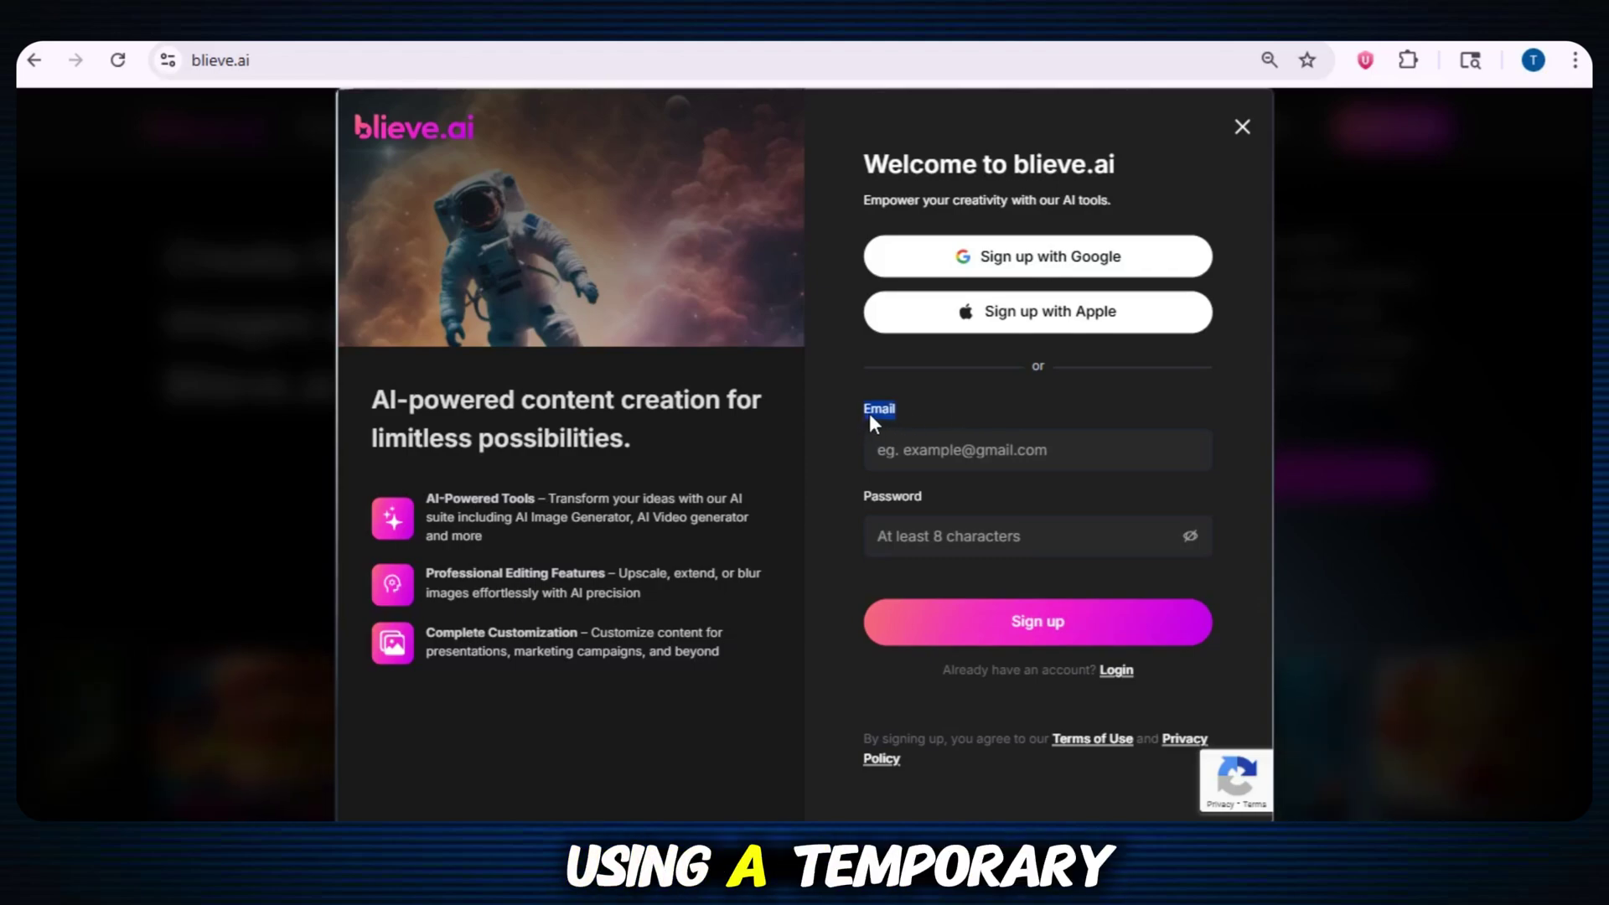
left_click(1082, 416)
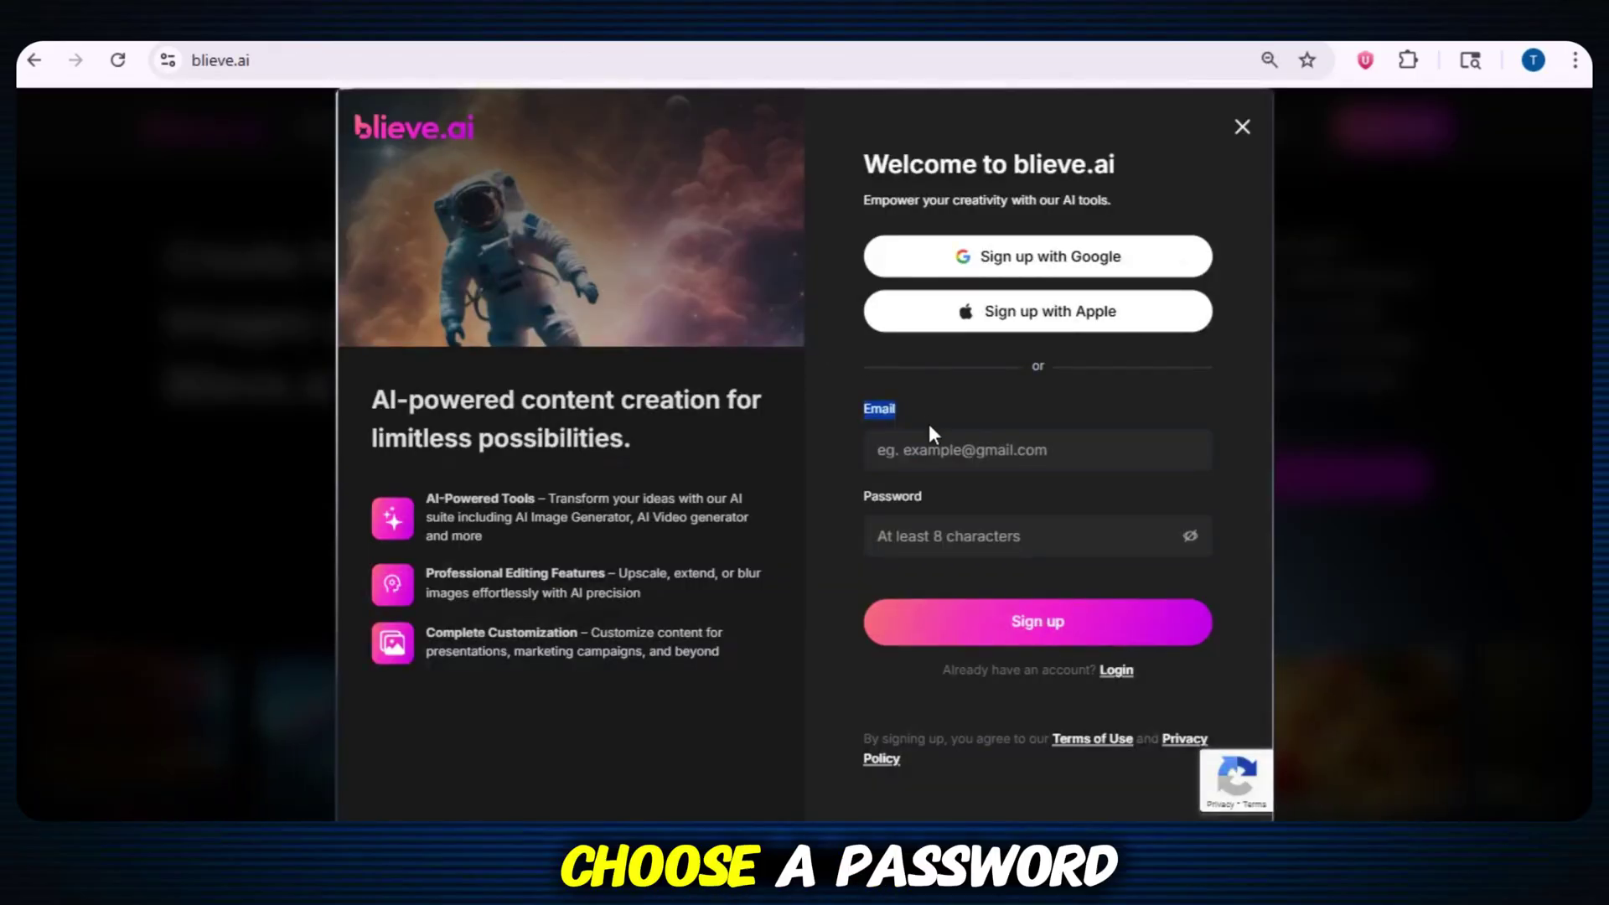
left_click(1066, 625)
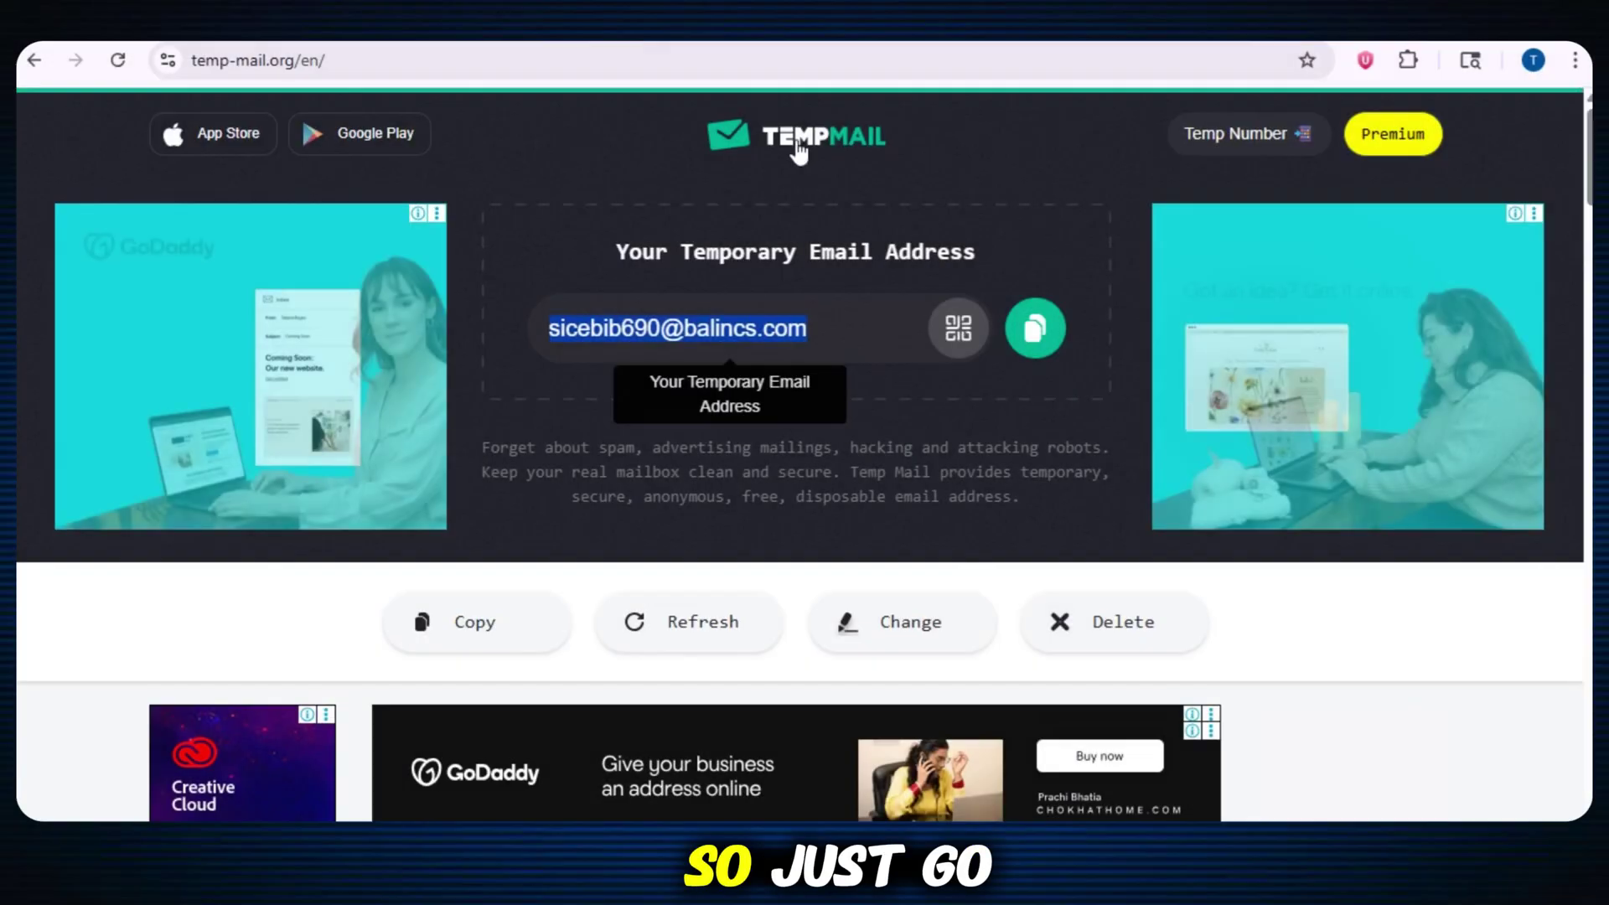
scroll(930, 521, "down", 4)
scroll(850, 327, "down", 3)
scroll(514, 248, "up", 2)
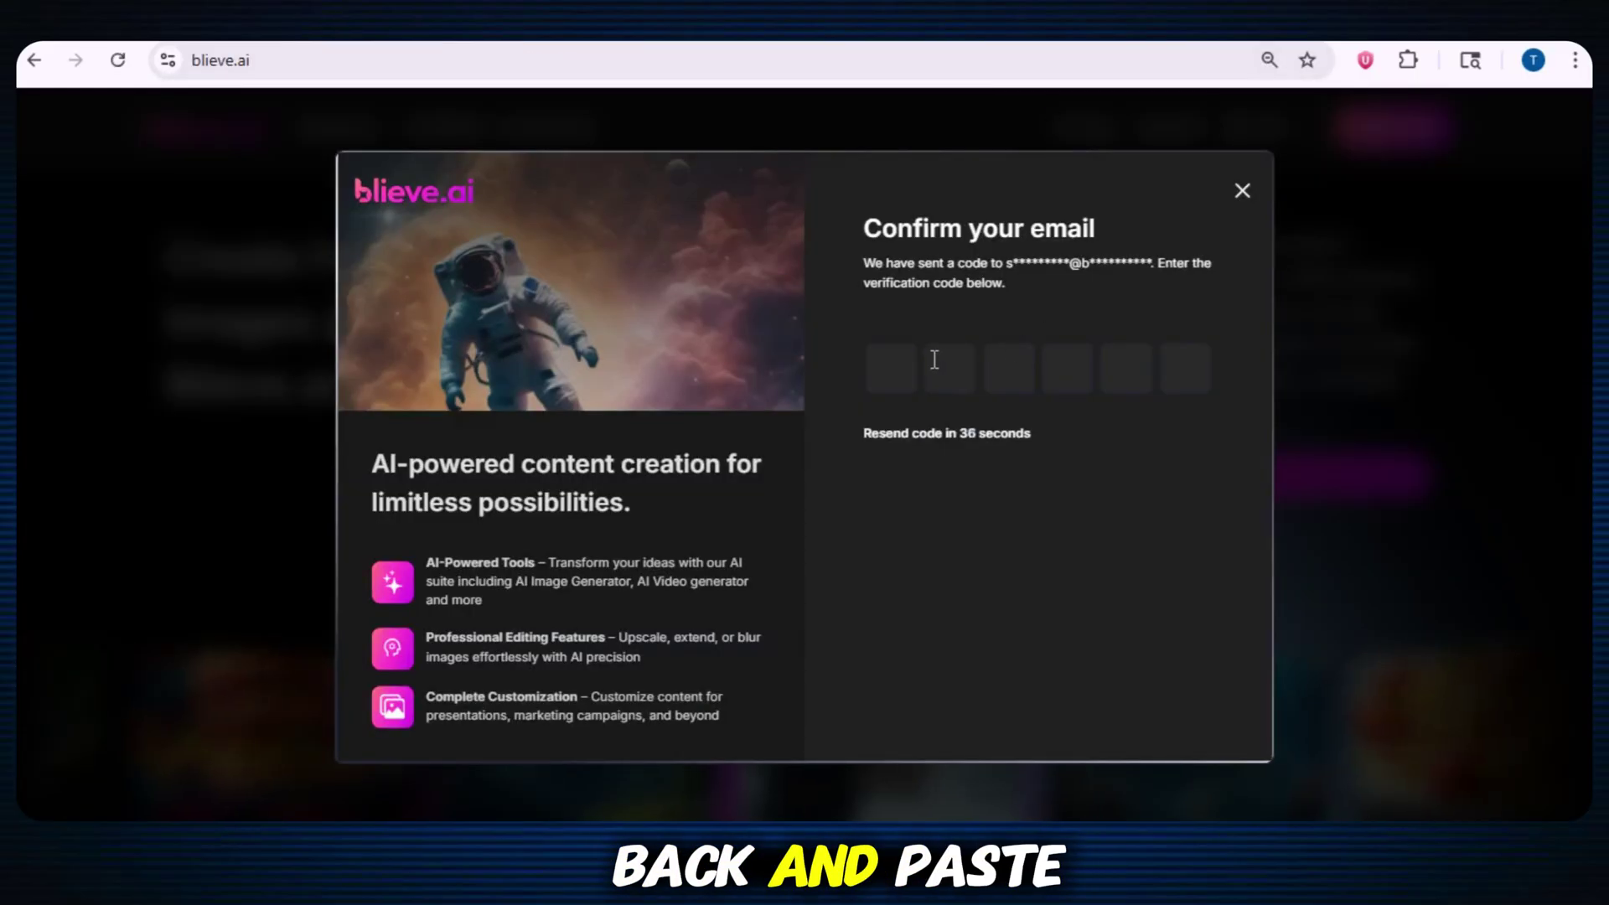
Paste the emailed verification code, choose Advertising as an interest, and finish profile setup
left_click(932, 367)
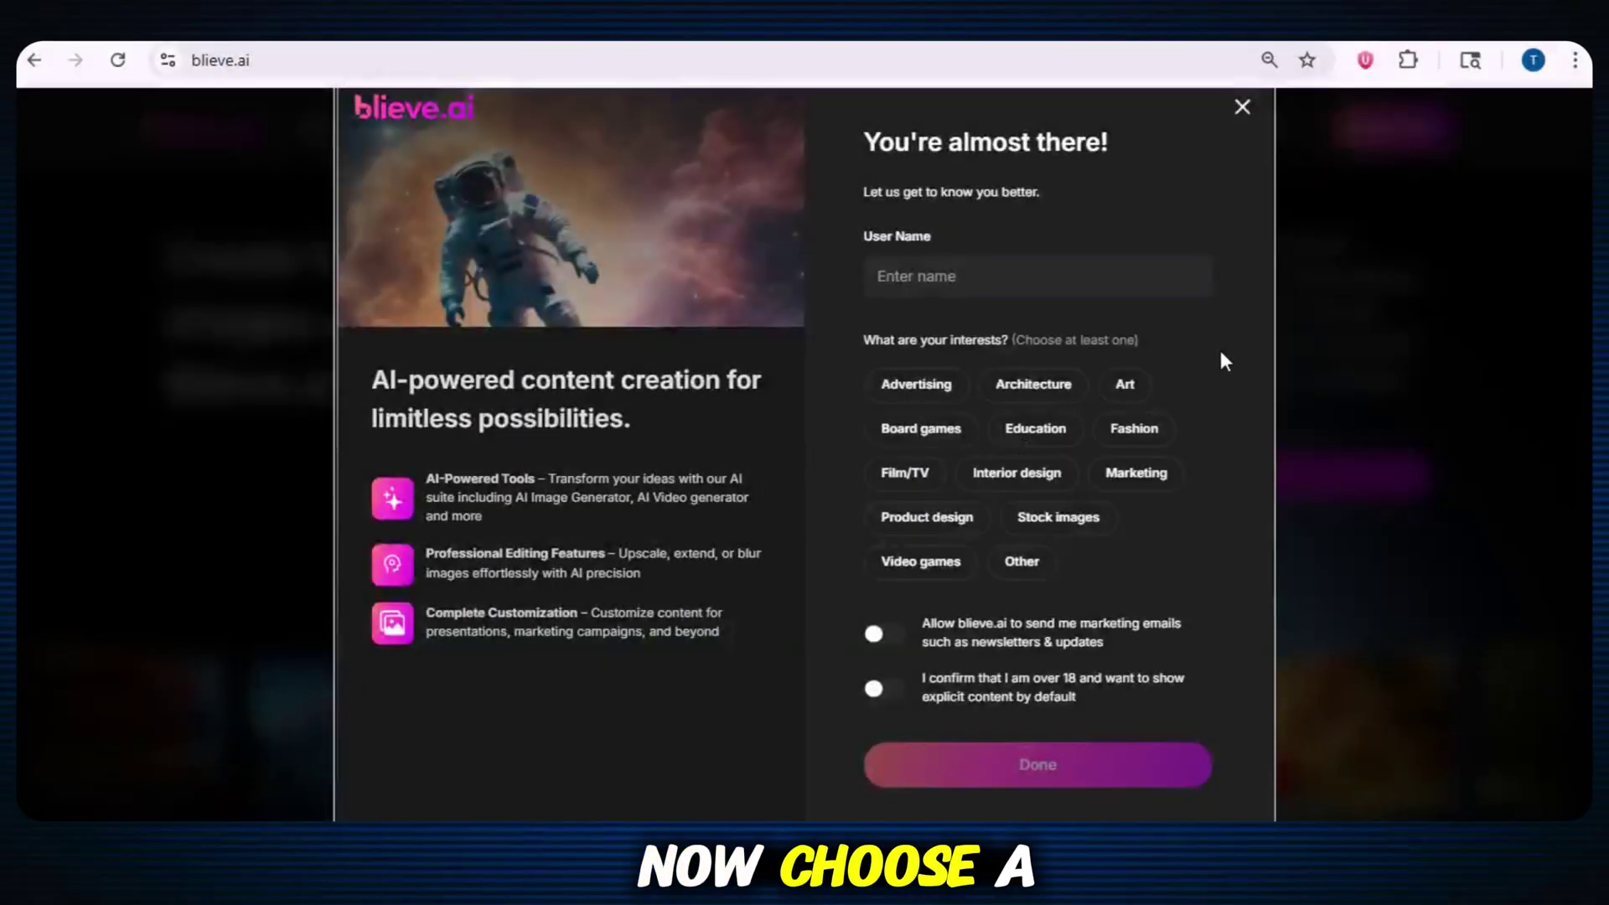
left_click(917, 383)
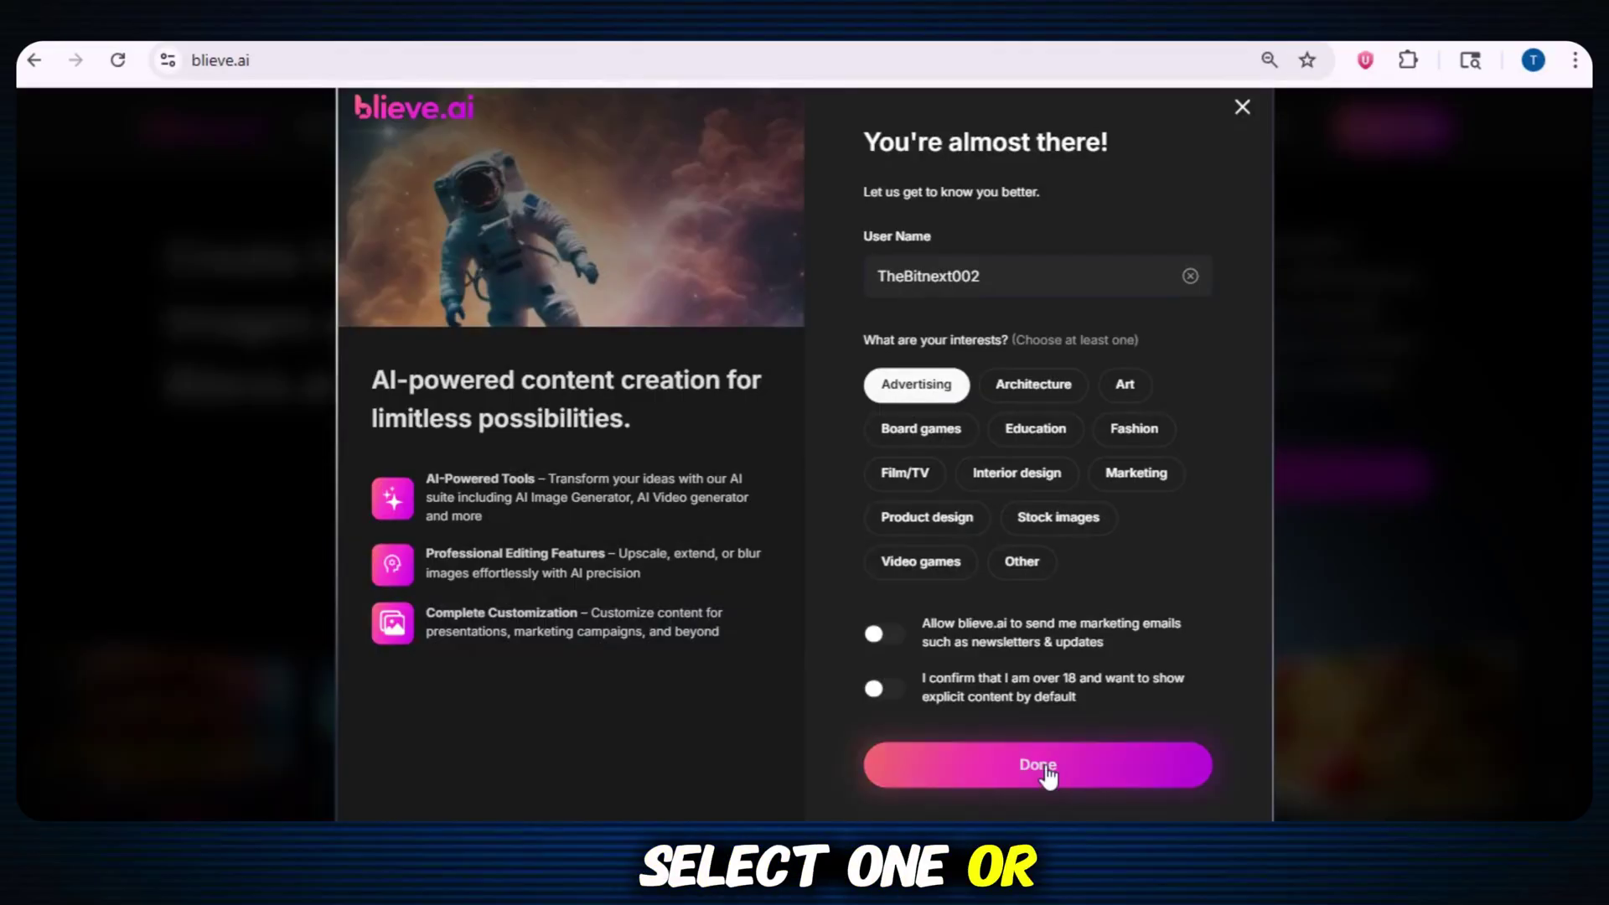
left_click(1052, 772)
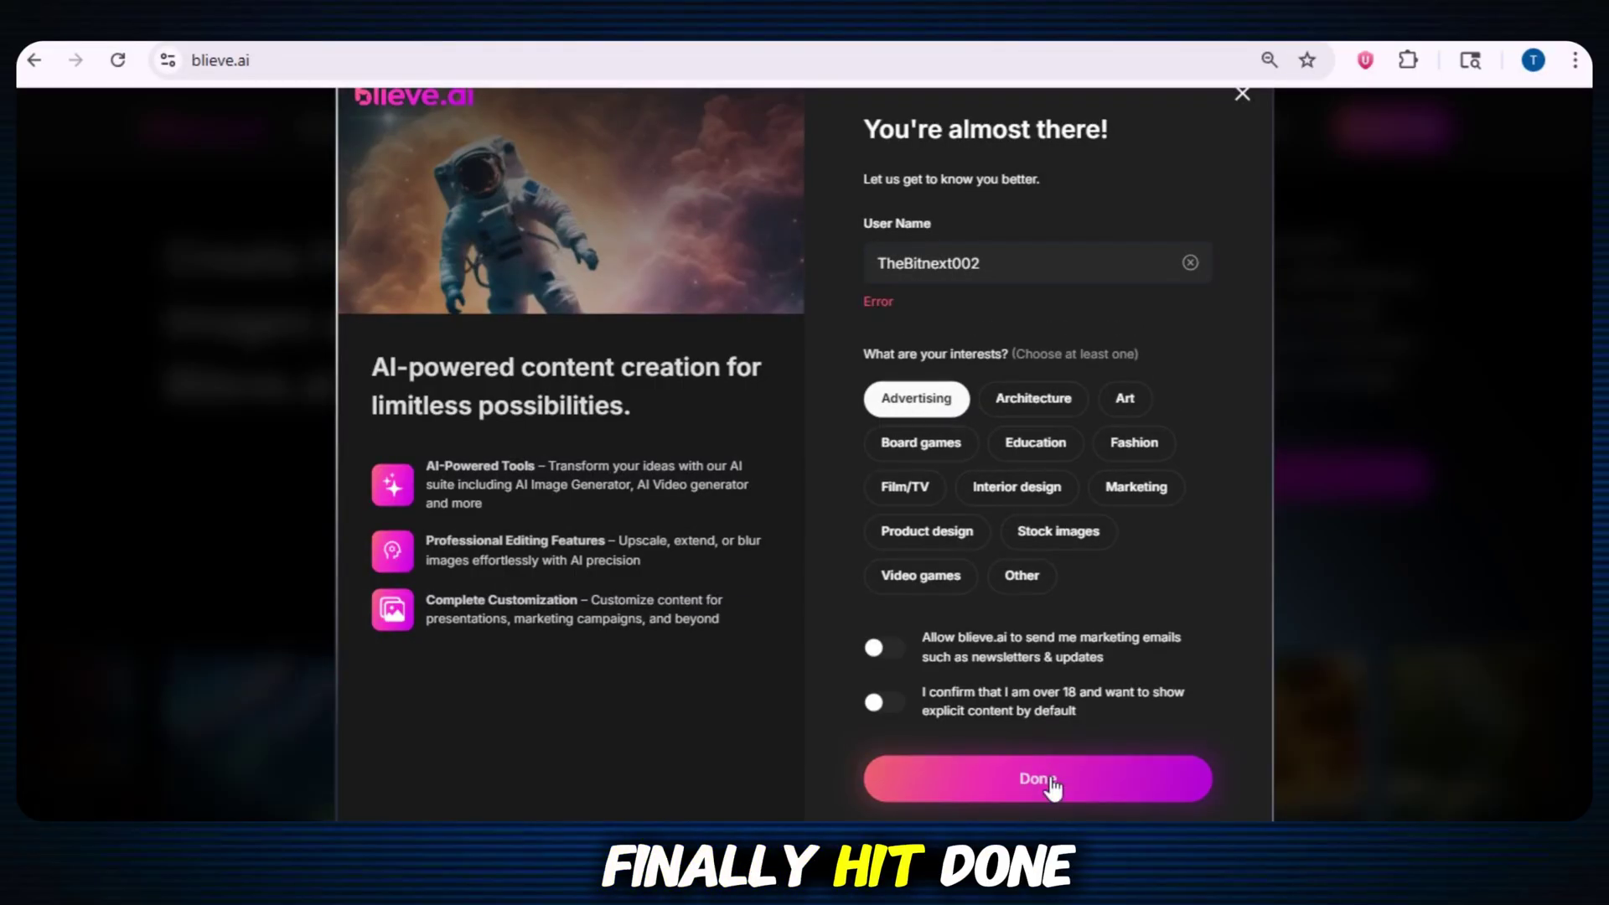
left_click(1051, 772)
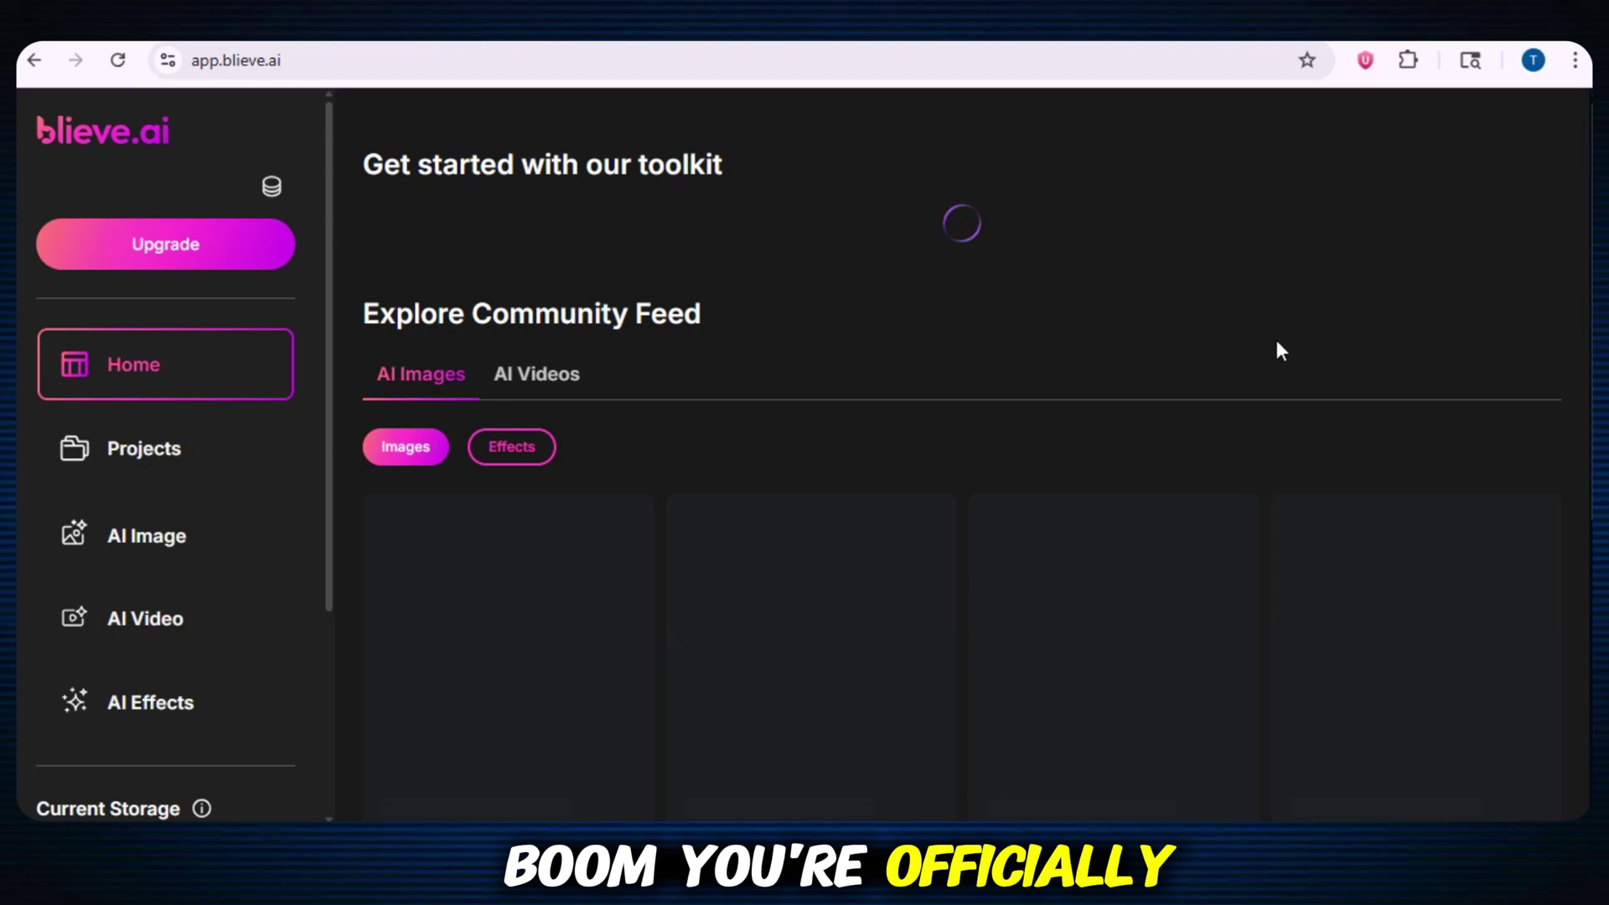
Open the Video Generator in Text to Video mode and copy the first snowman prompt from ChatGPT
key("ctrl+minus")
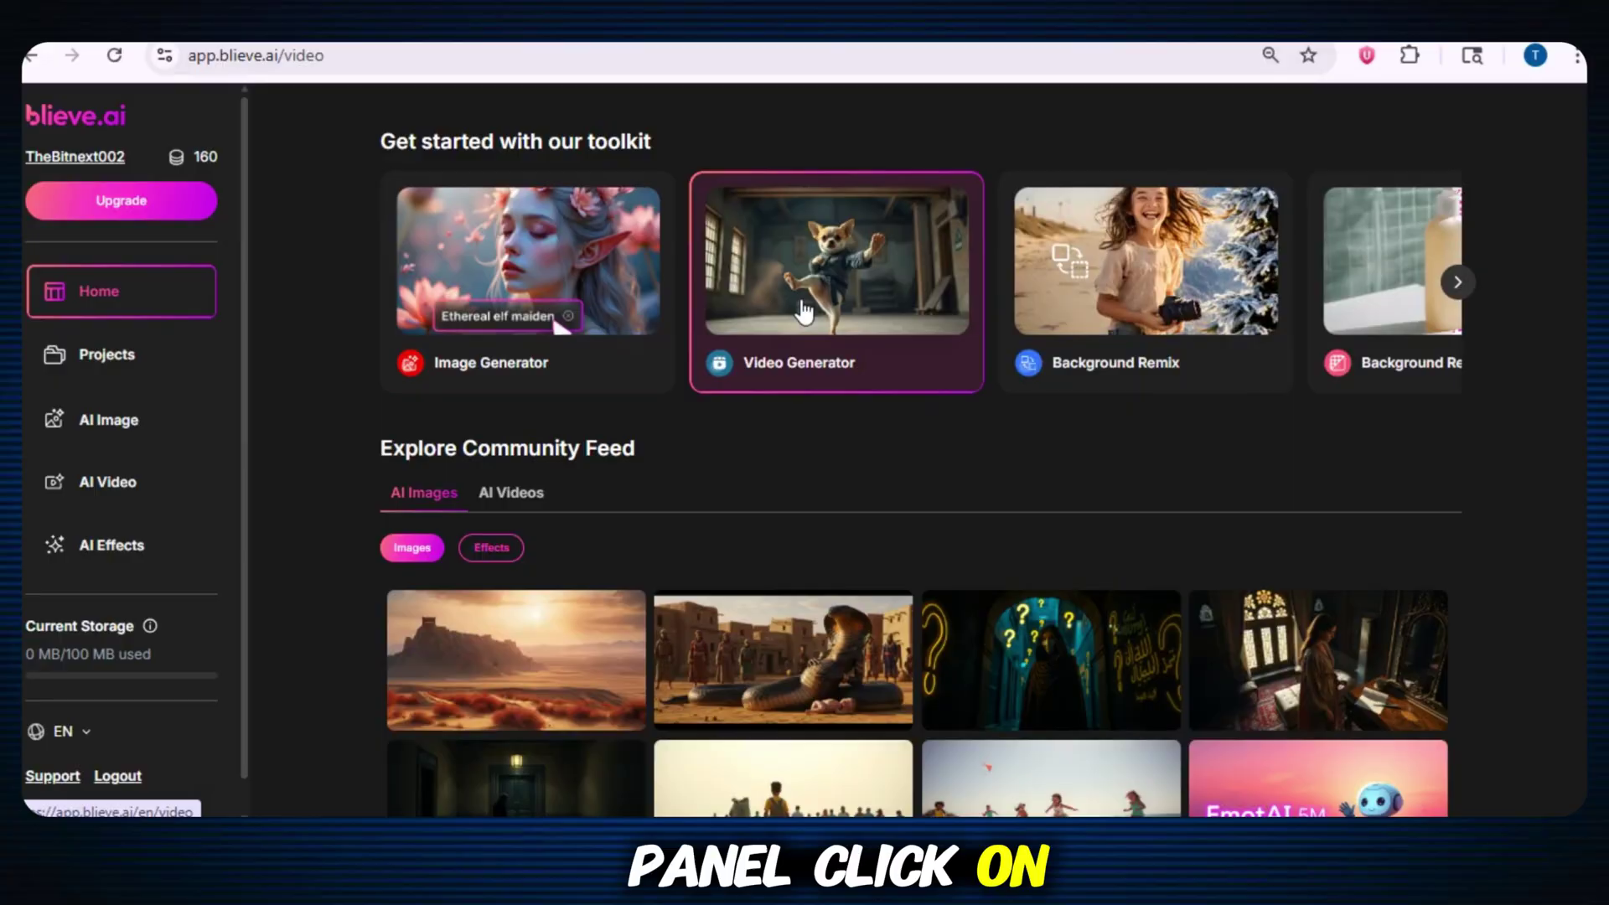
left_click(801, 310)
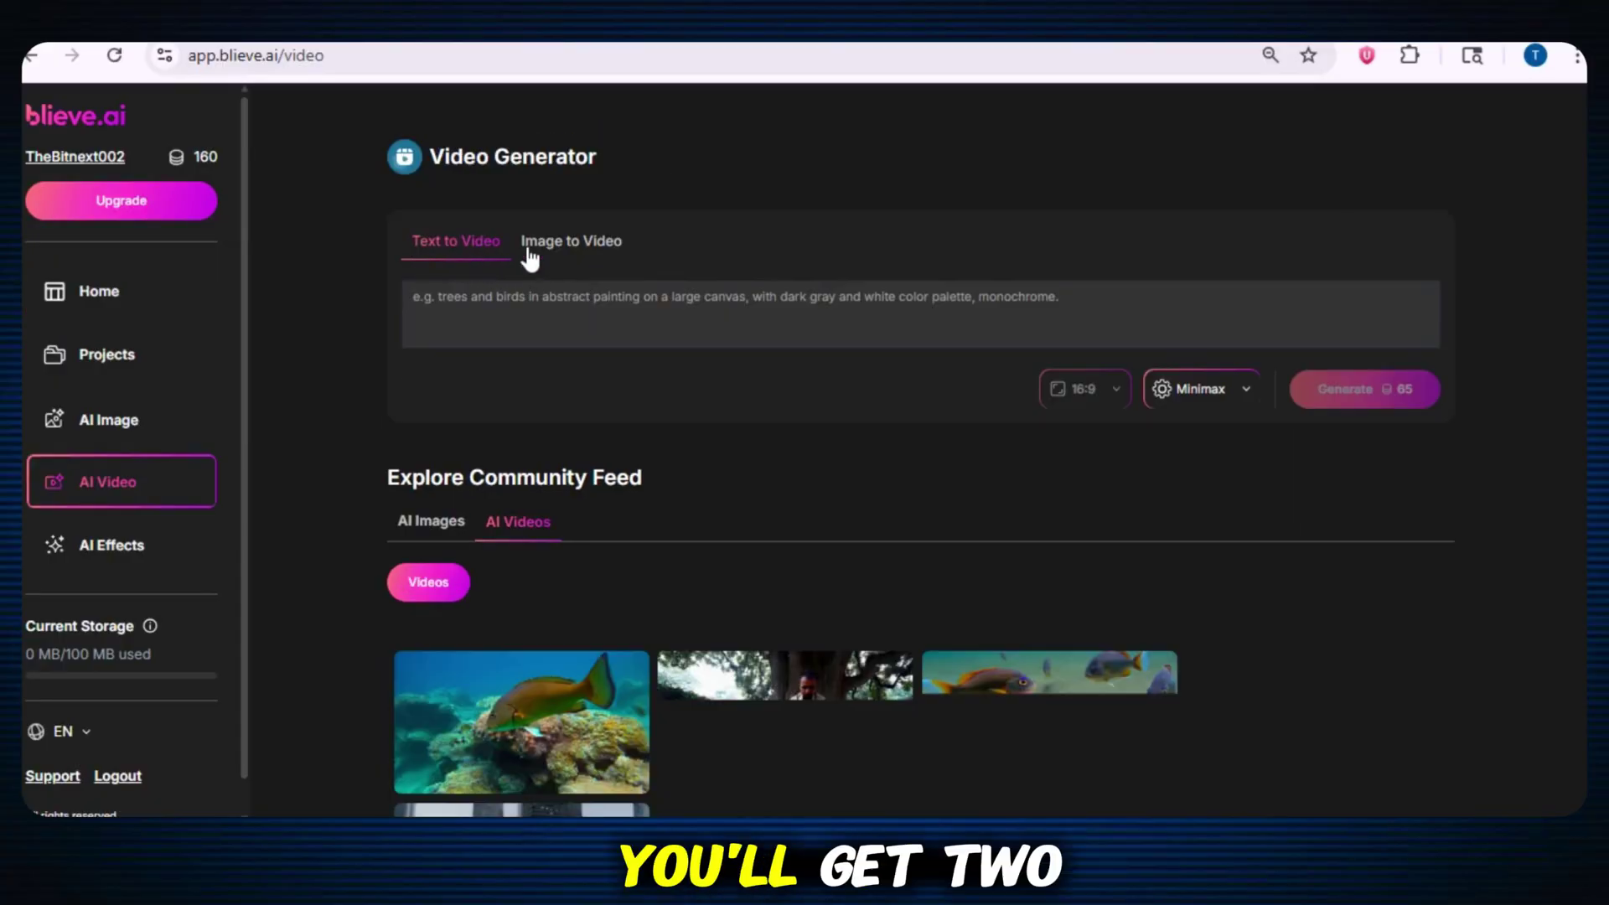
left_click(546, 254)
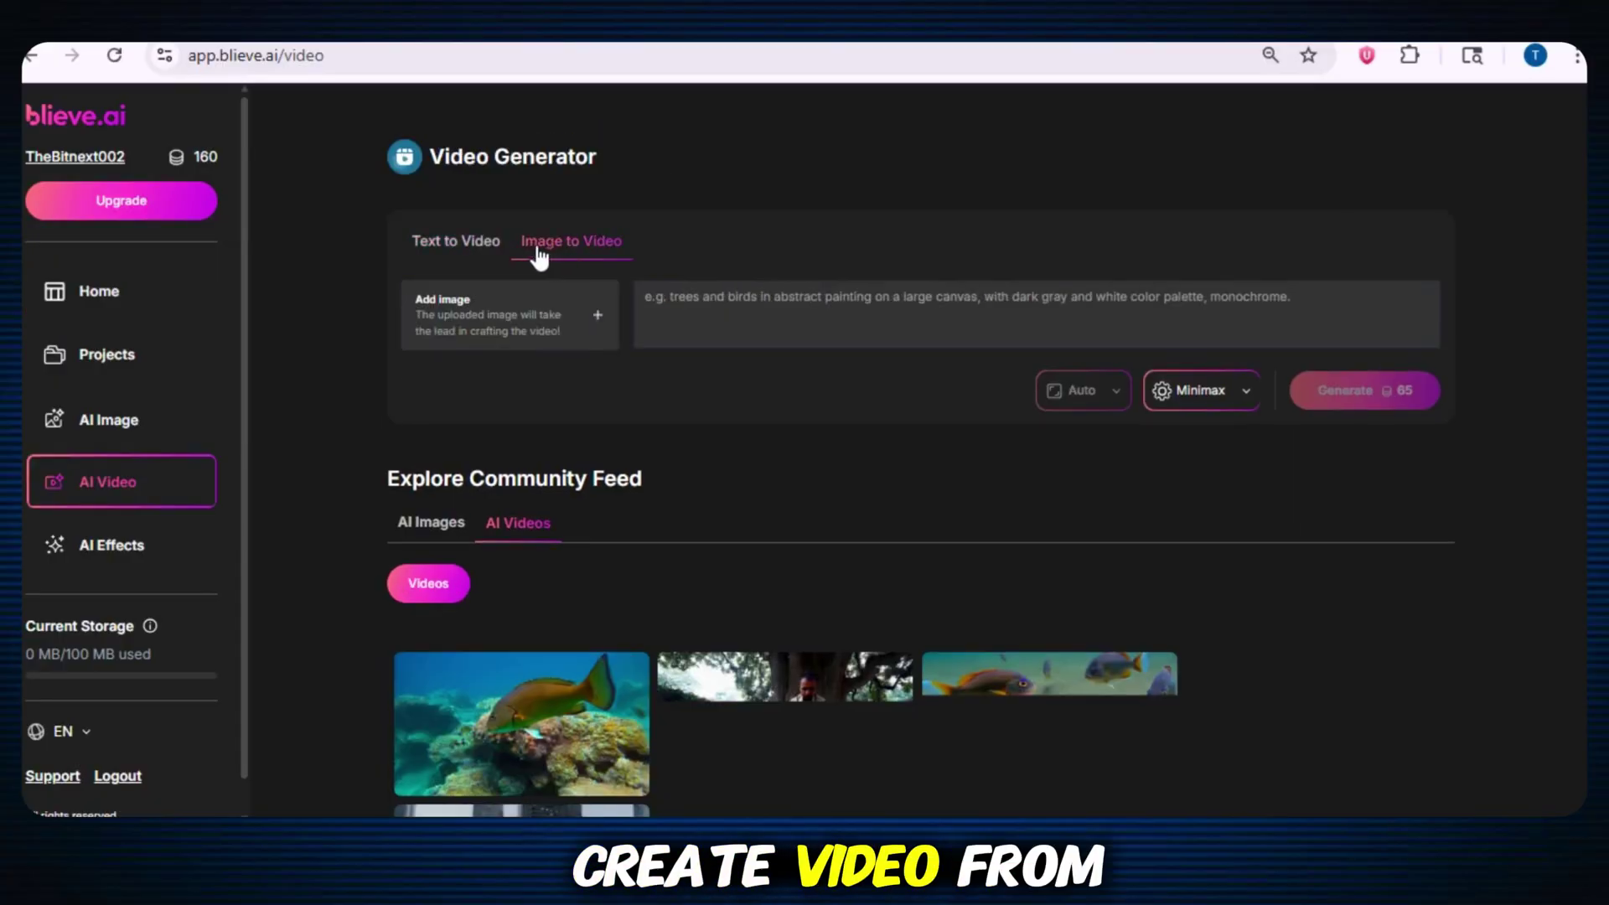
left_click(468, 252)
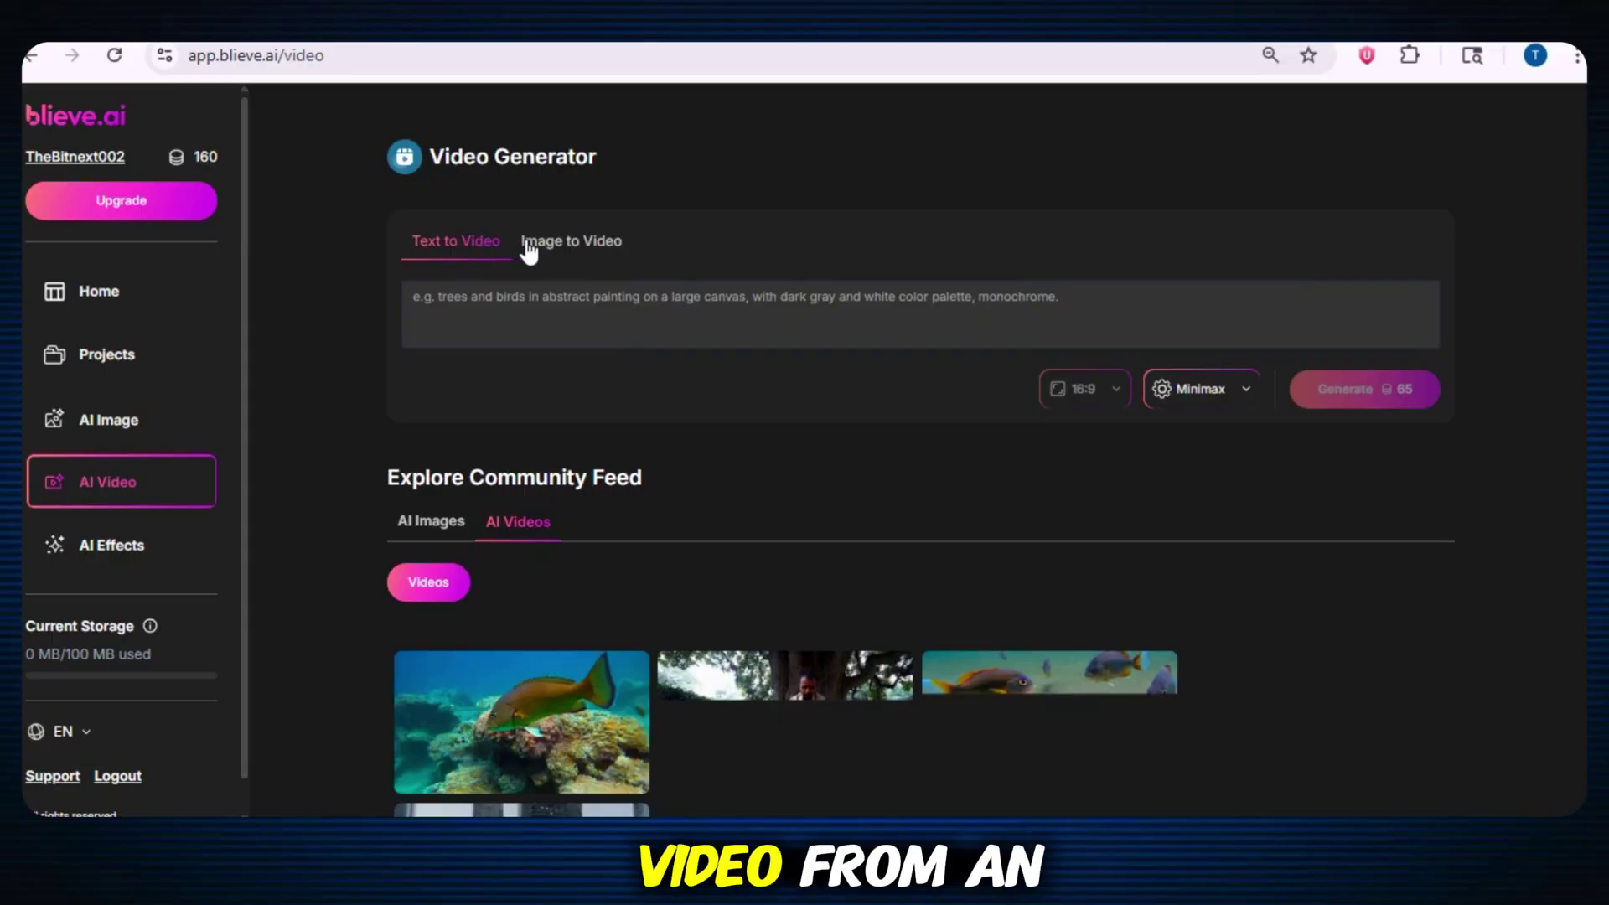
left_click(461, 279)
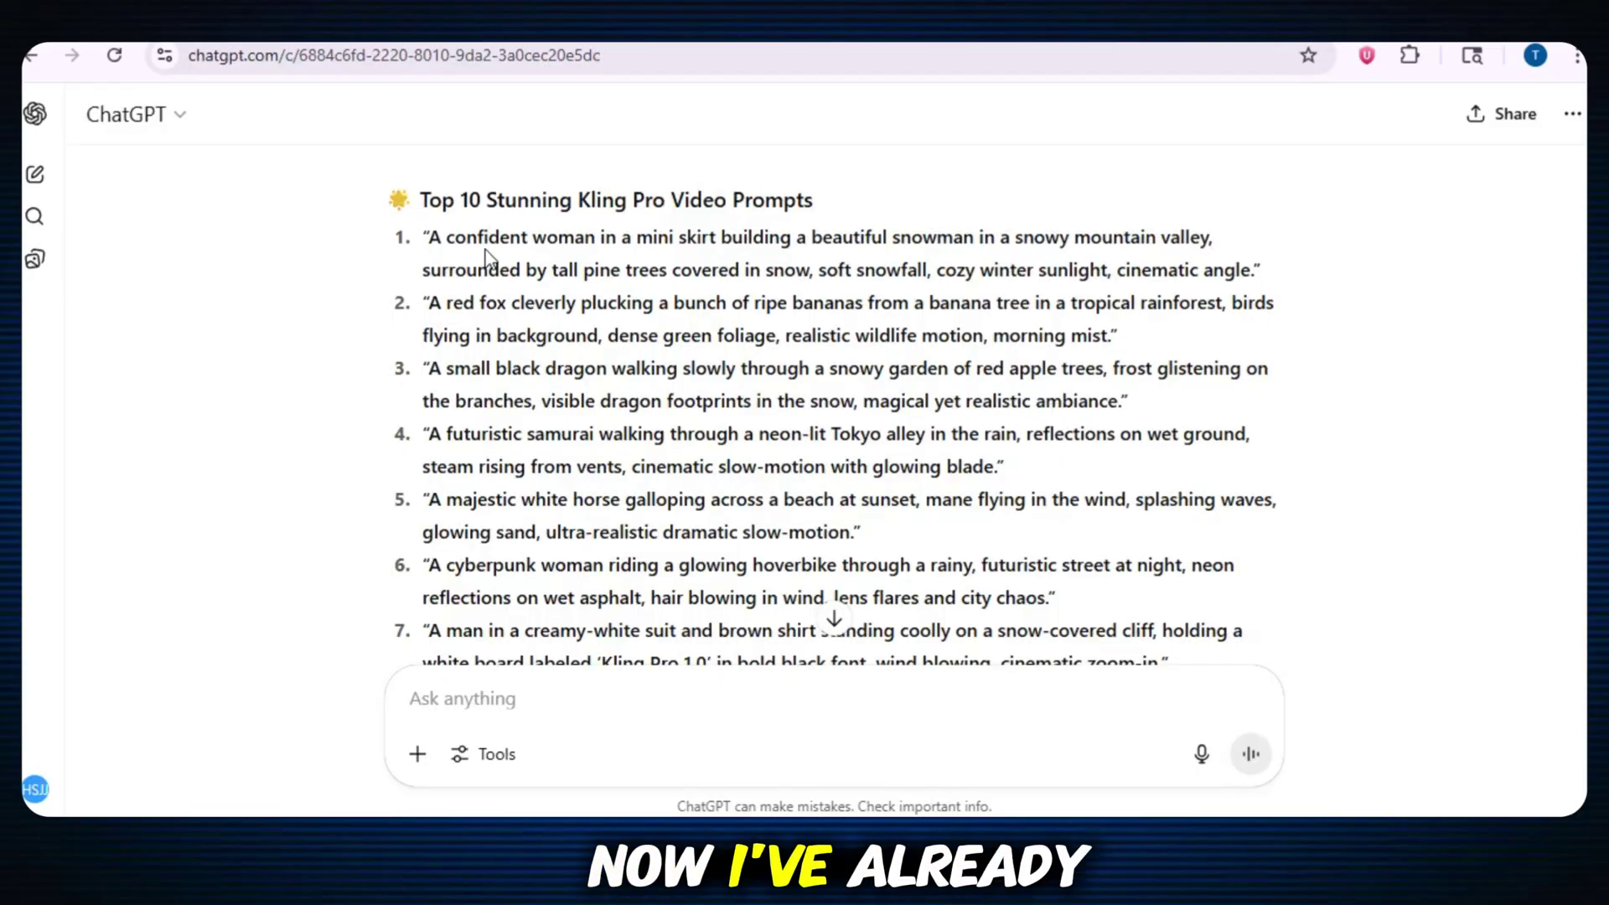
left_click_drag(425, 237, 1245, 269)
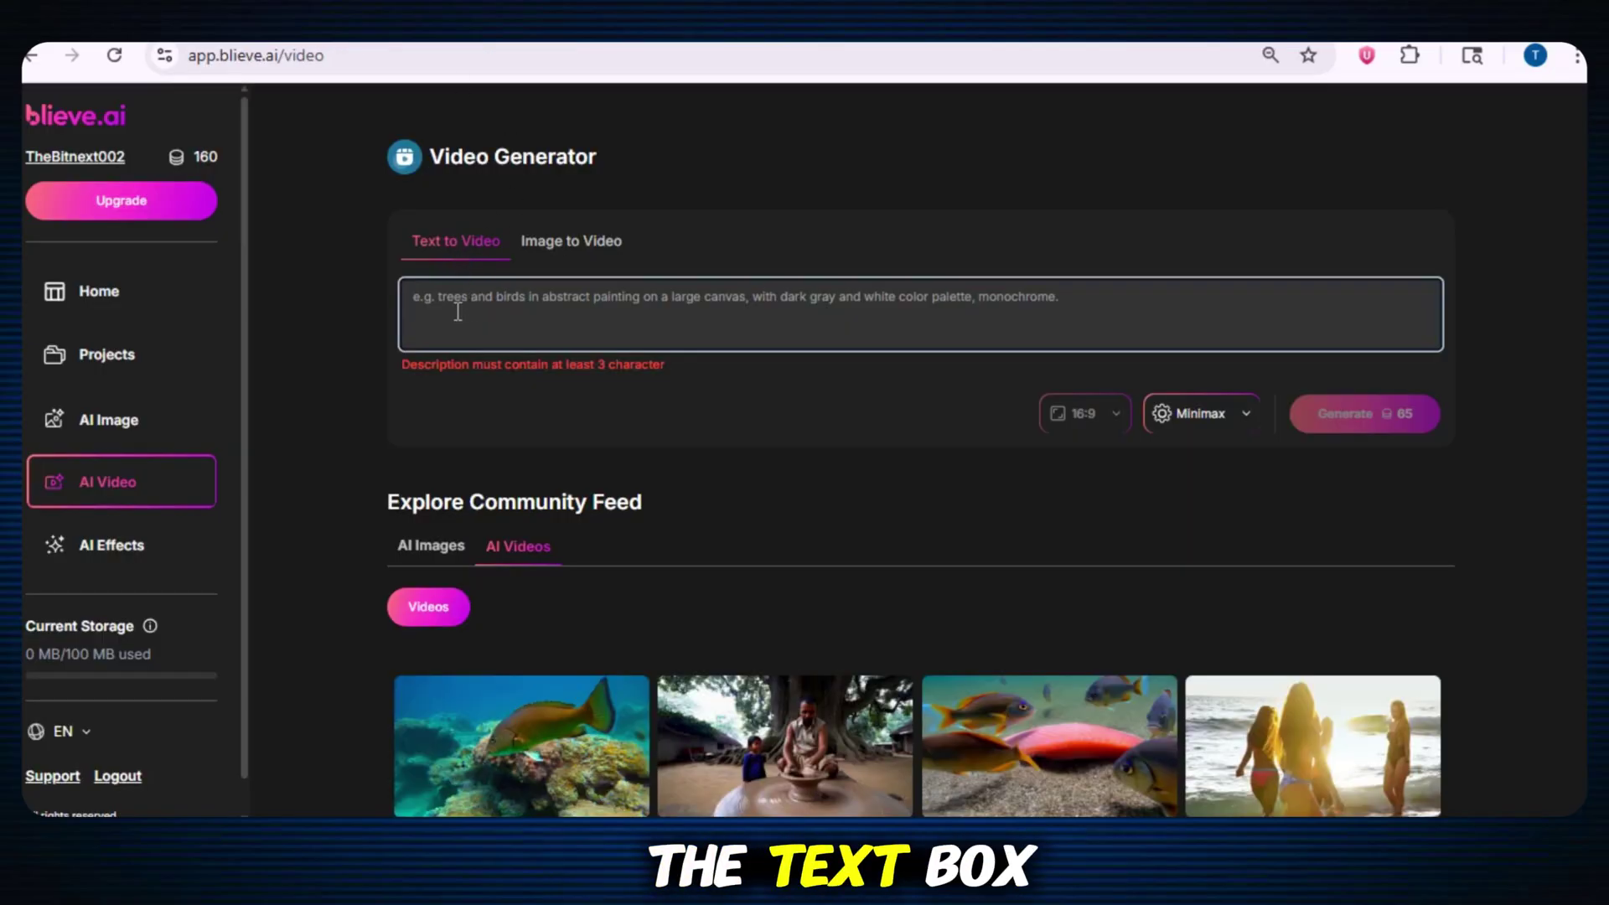
Paste the snowman prompt as the description and select Kling Pro as the video model
type("A confident woman in a mini skirt building a beautiful snowman in a snowy mountain valley, surrounded by tall pine trees covered in snow, soft snowfall, cozy winter sunlight, cinematic angle.\"")
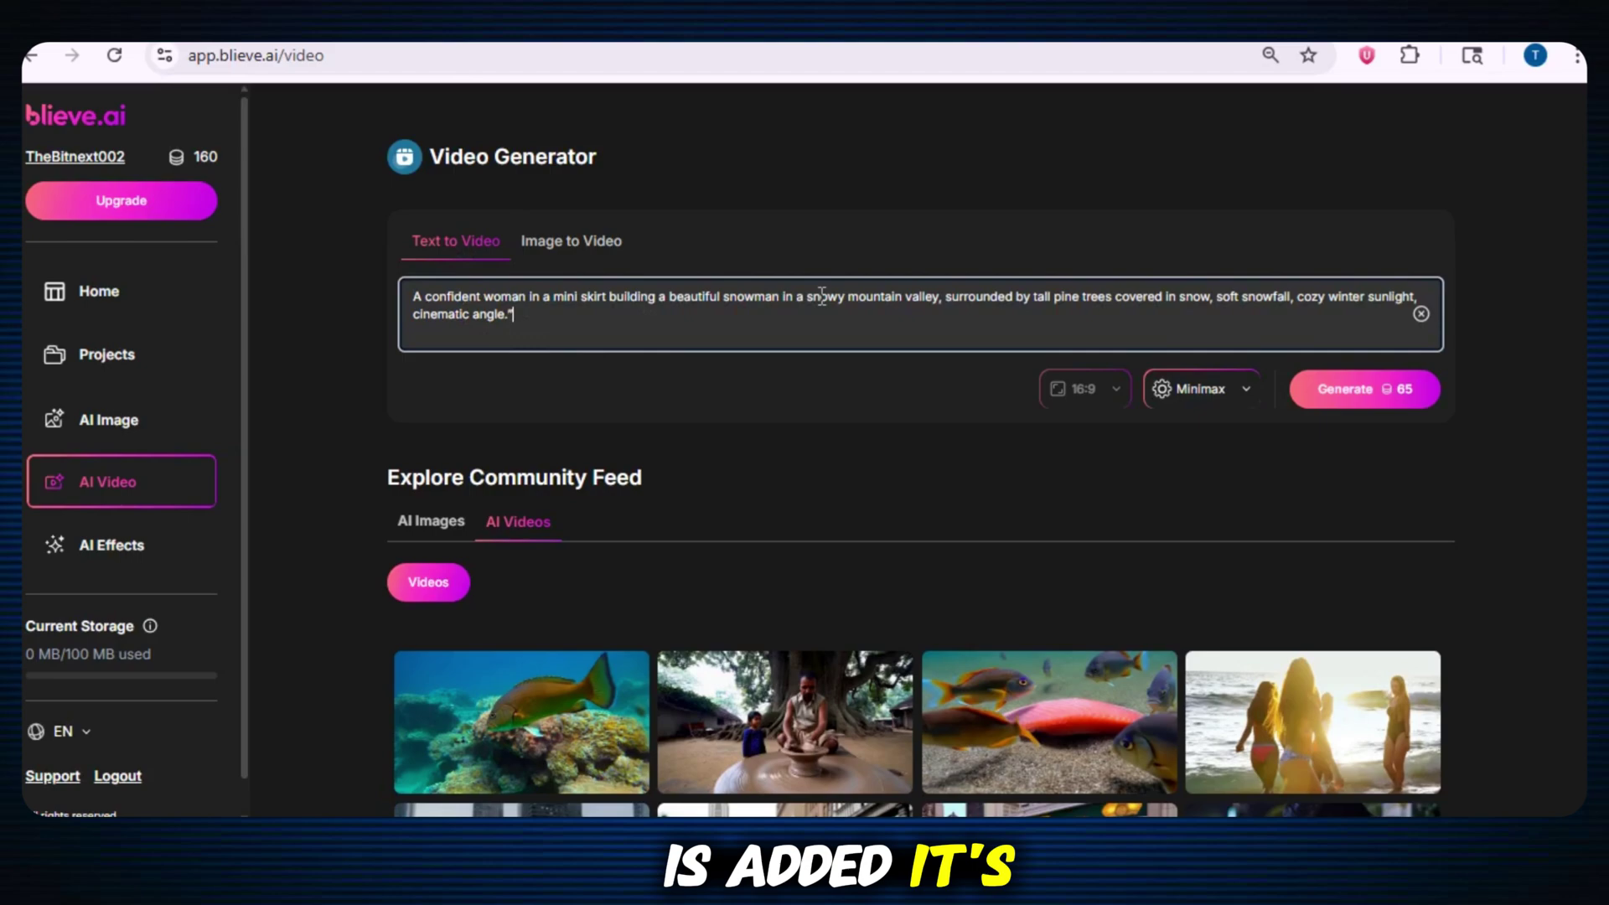
left_click(1252, 401)
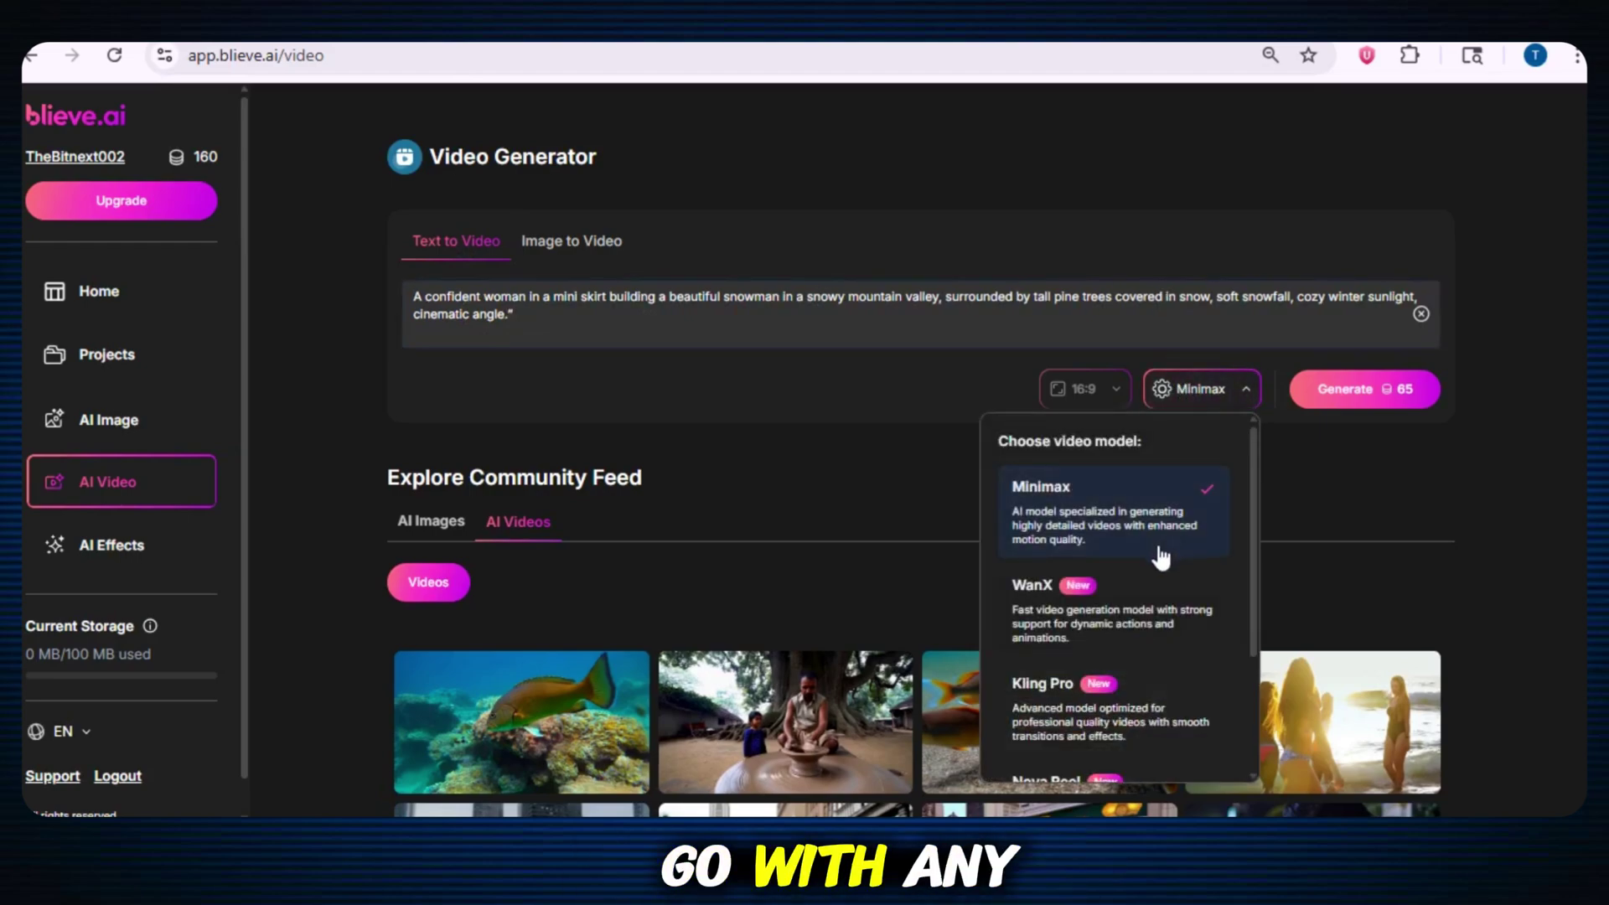
scroll(1113, 657, "down", 2)
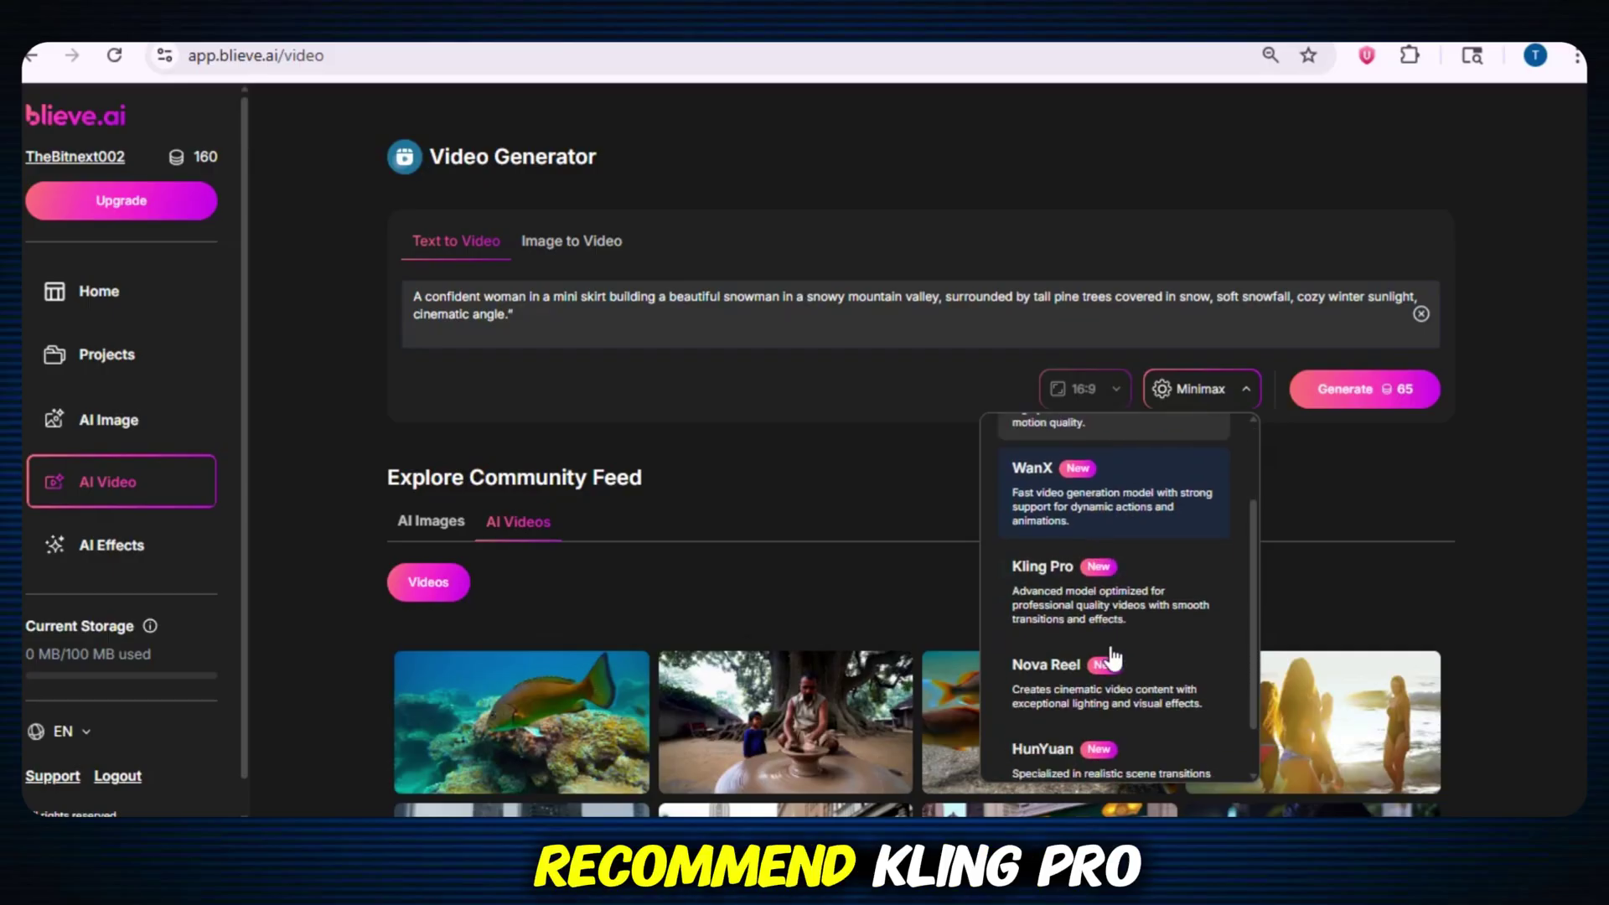
scroll(1106, 648, "down", 1)
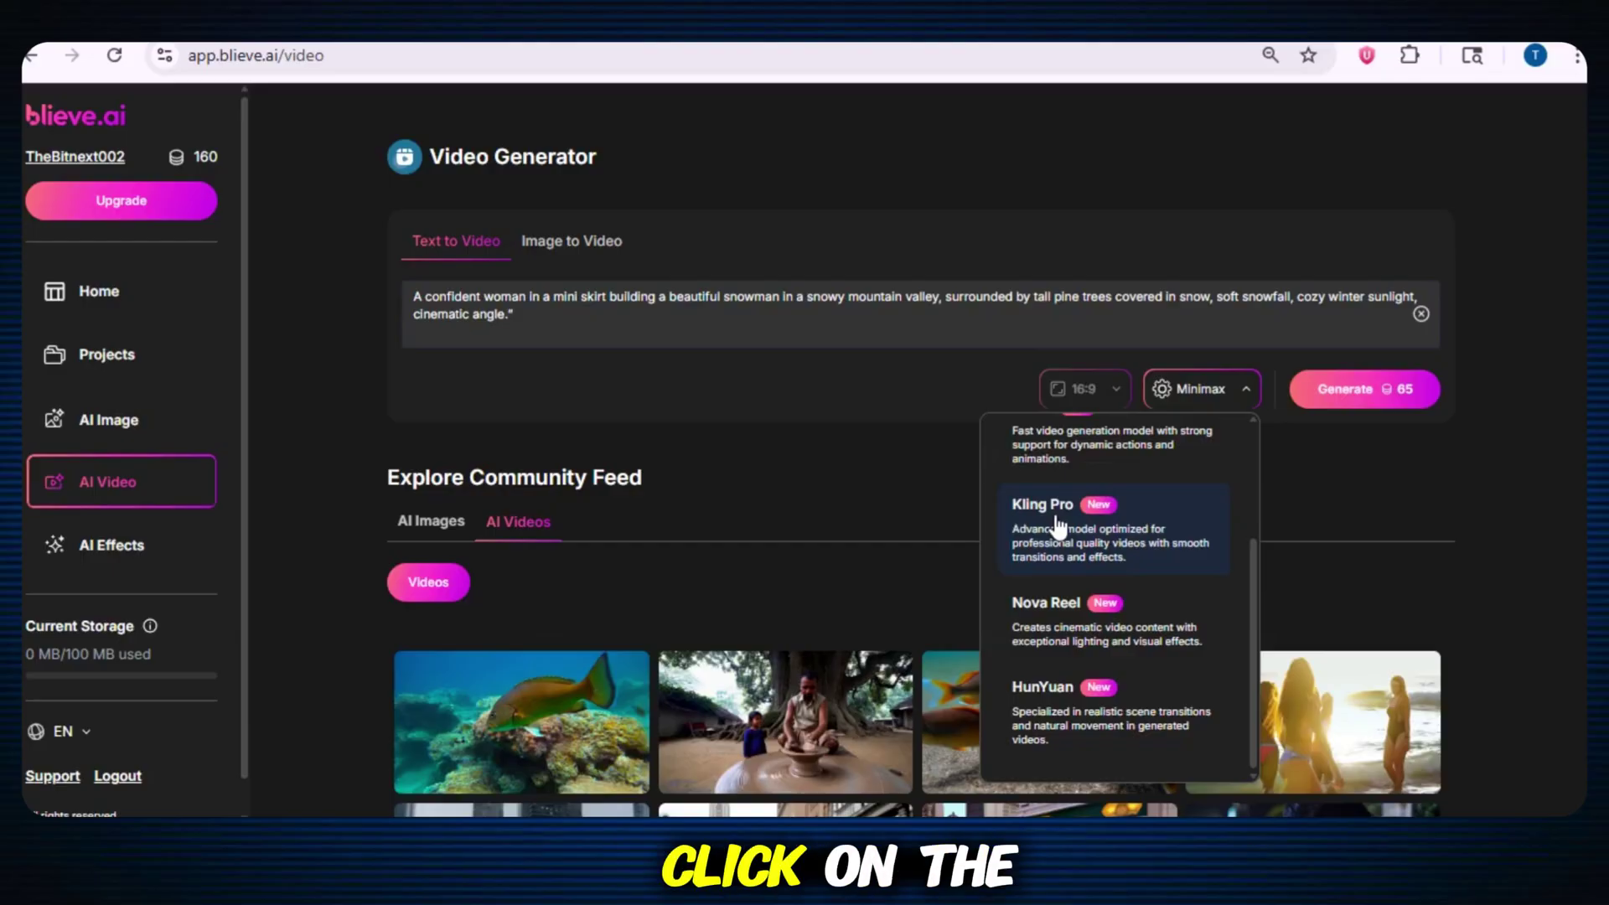
left_click(1058, 527)
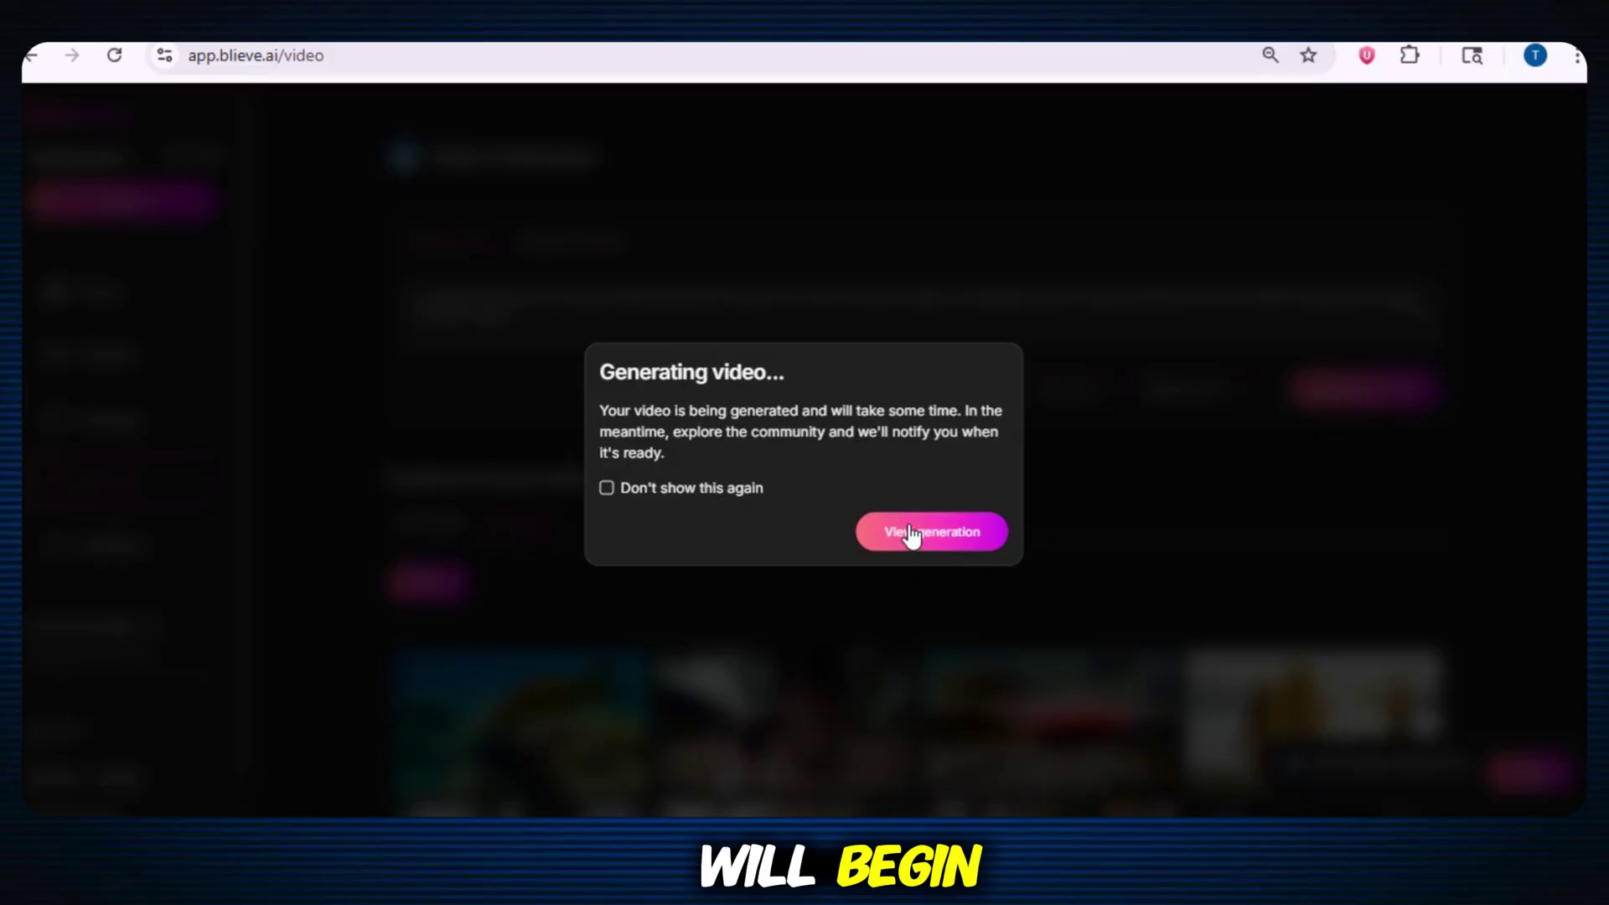
View the generation under My projects' AI Videos and play the finished snowman video
left_click(922, 532)
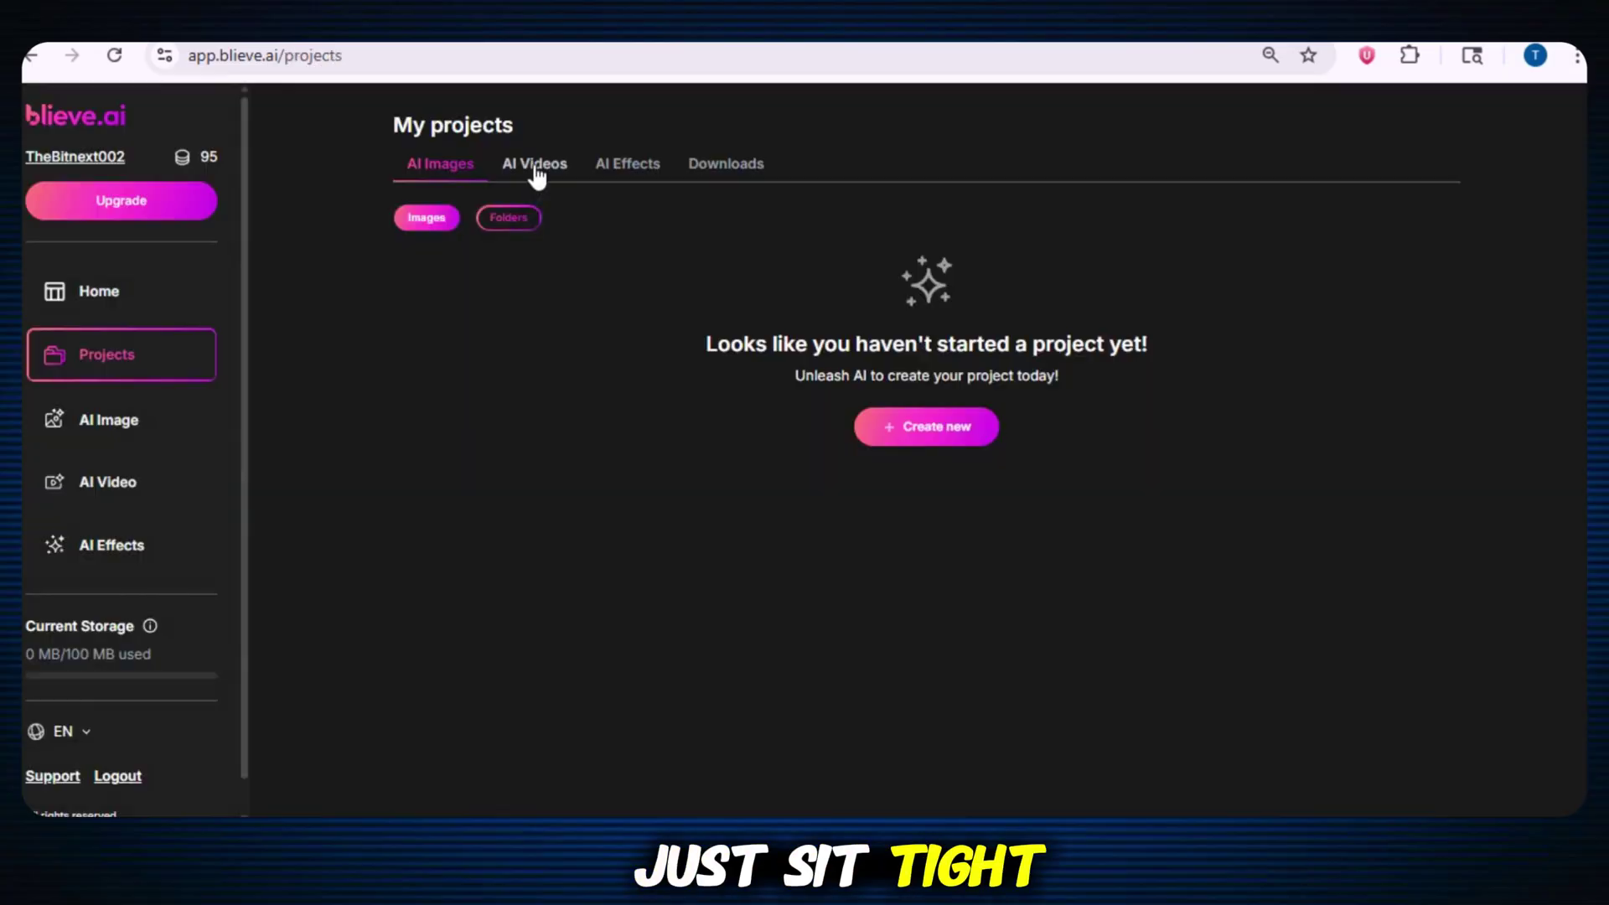
left_click(535, 165)
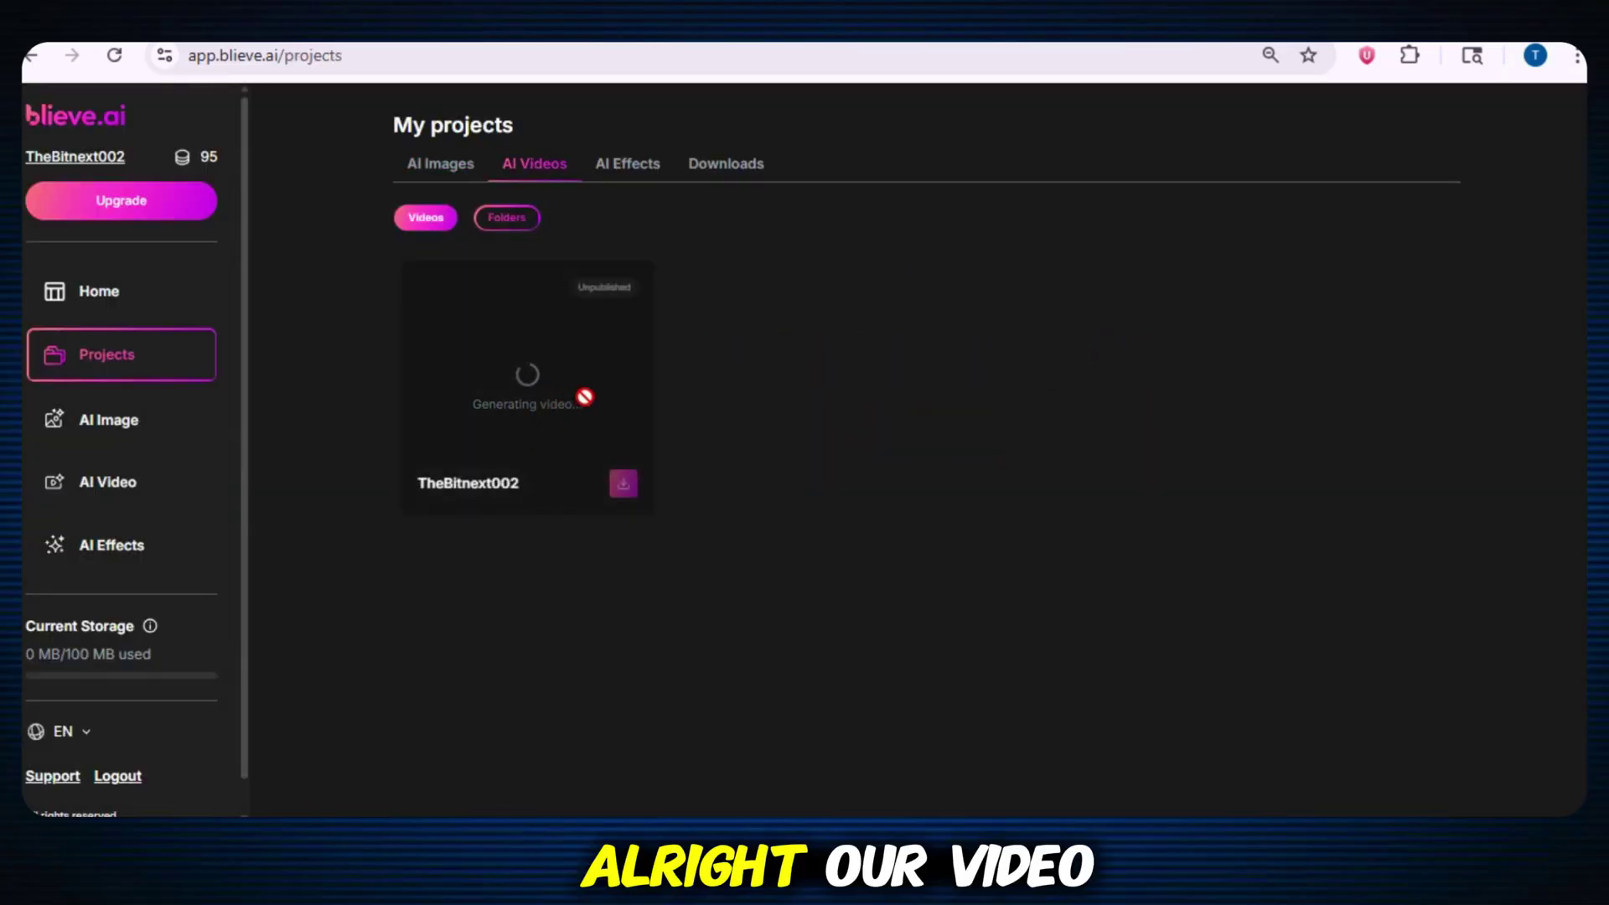
key("ctrl+plus")
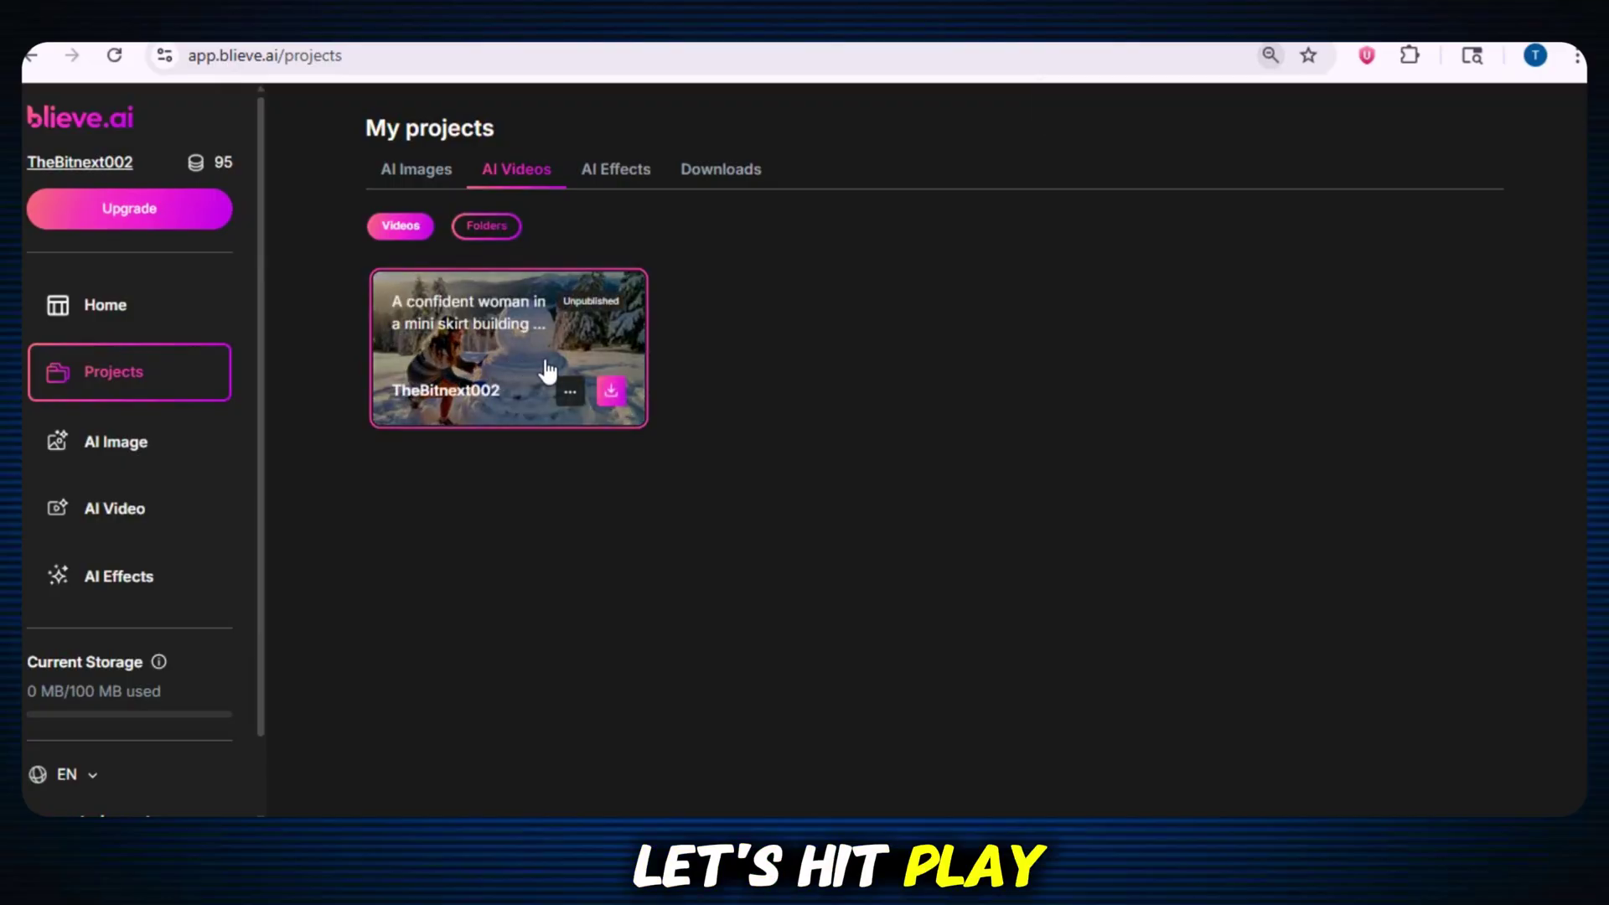
left_click(506, 368)
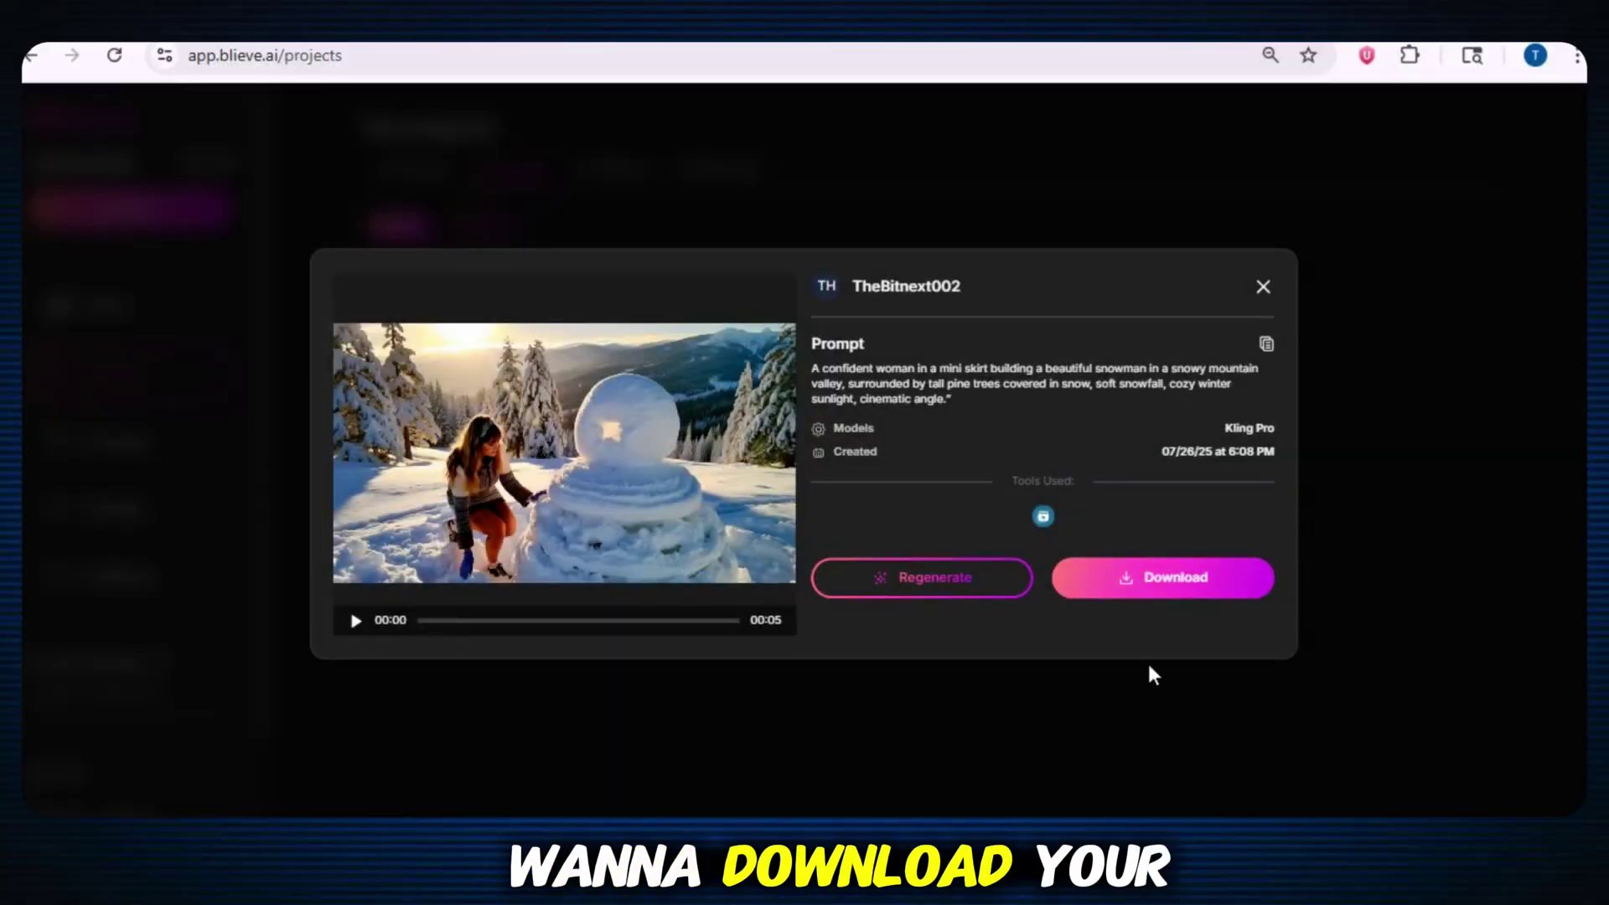
Download the snowman video and close its detail dialog
left_click(1134, 591)
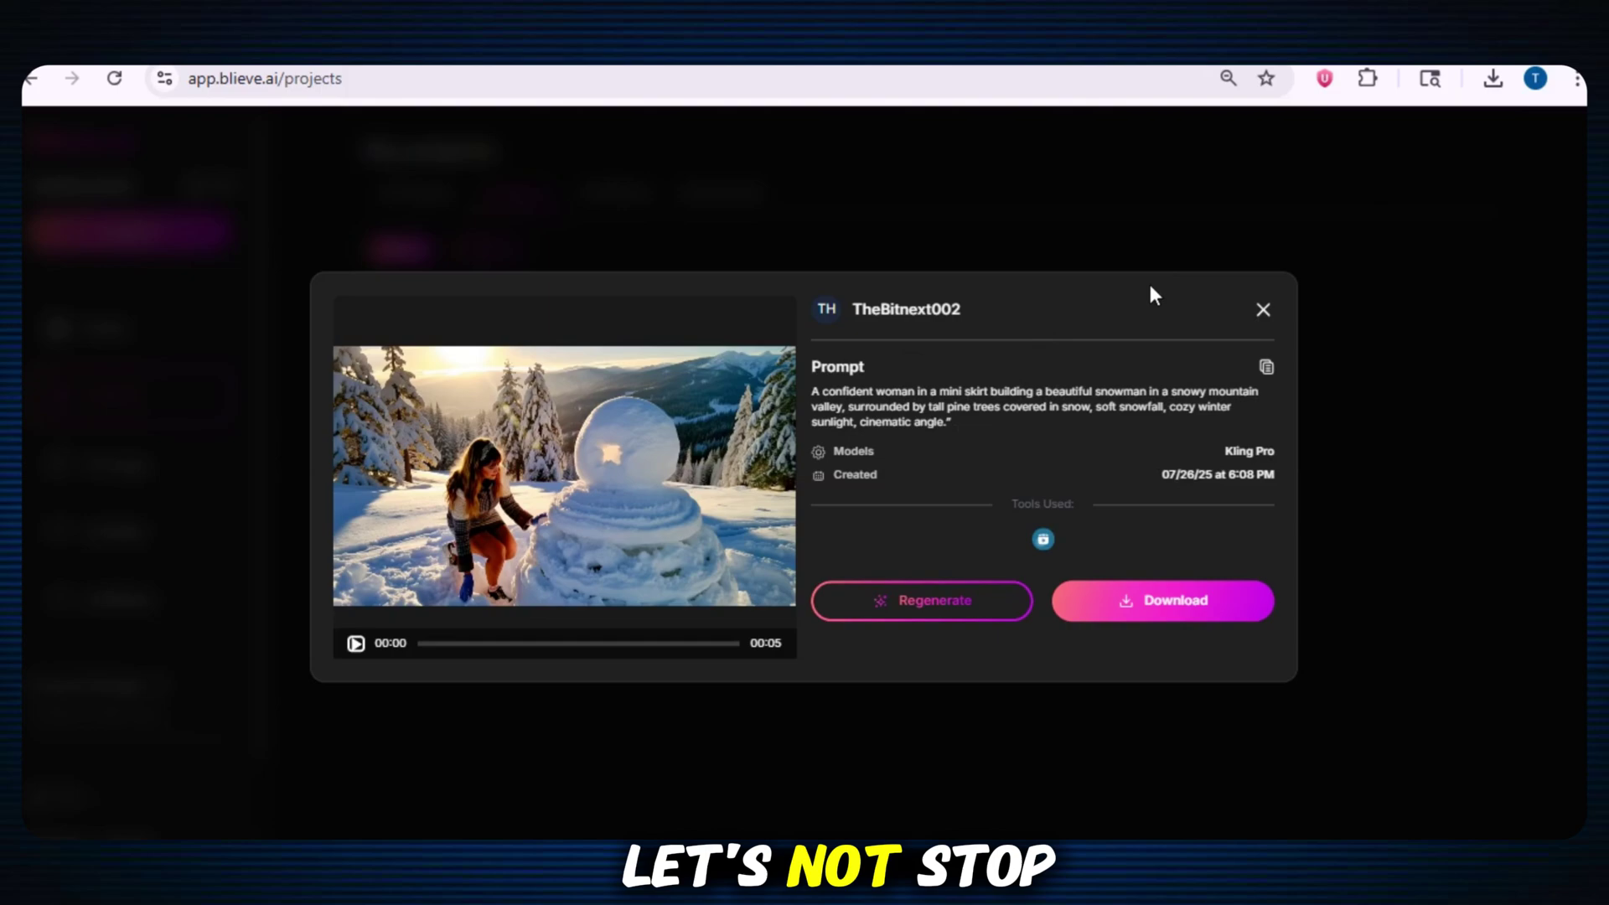
left_click(1260, 312)
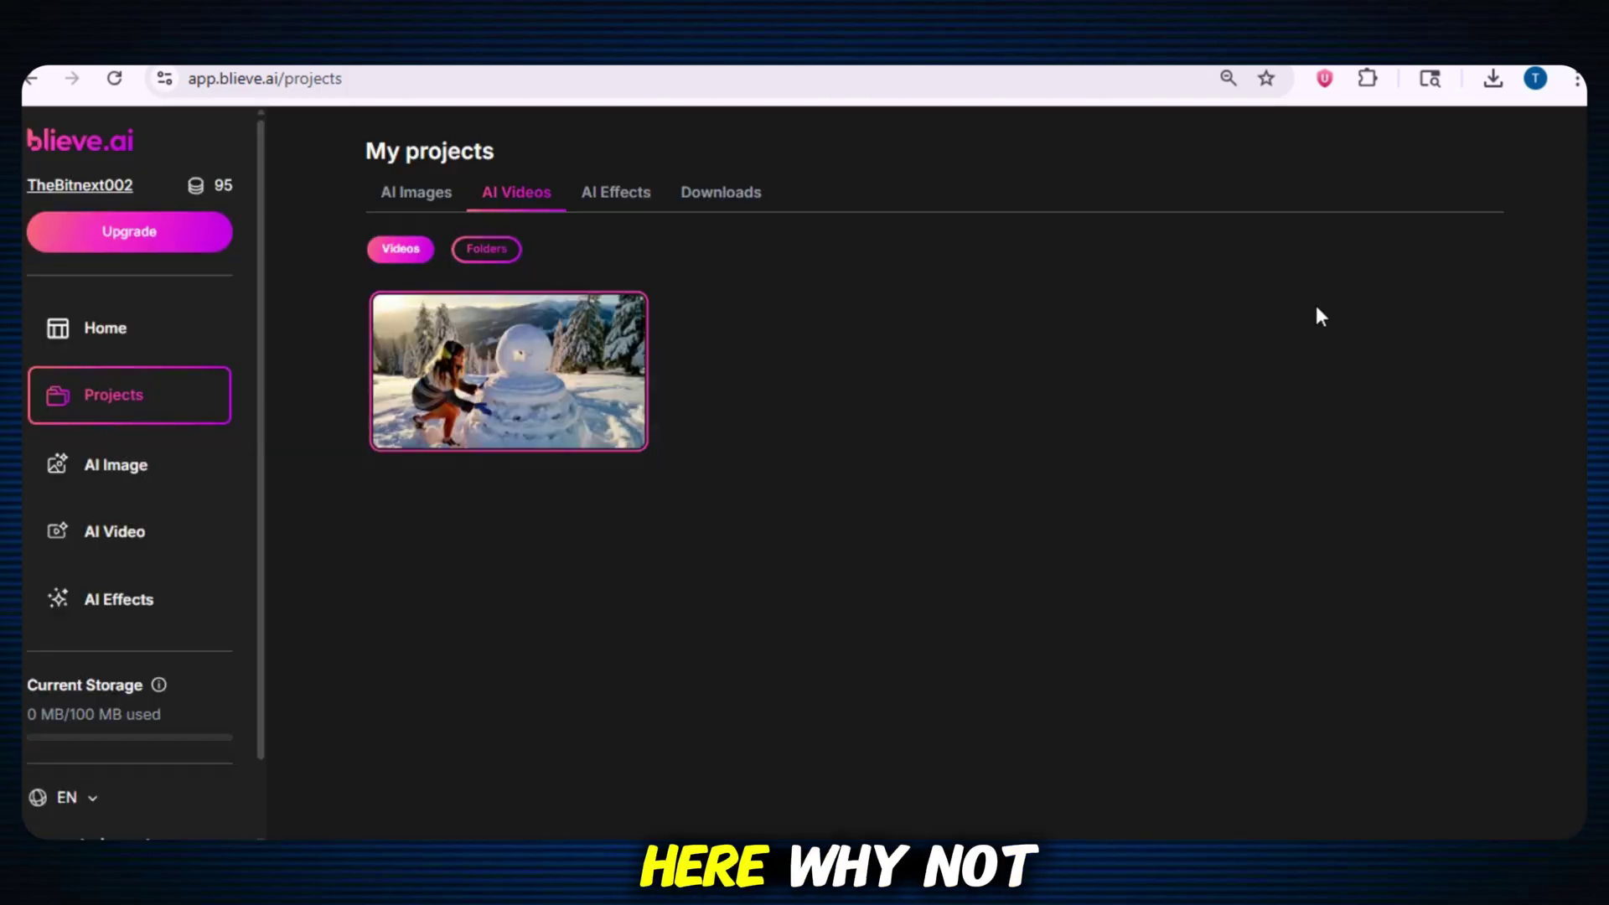
Paste the red fox banana prompt into AI Video, select Kling Pro, and generate
left_click(170, 528)
left_click(511, 377)
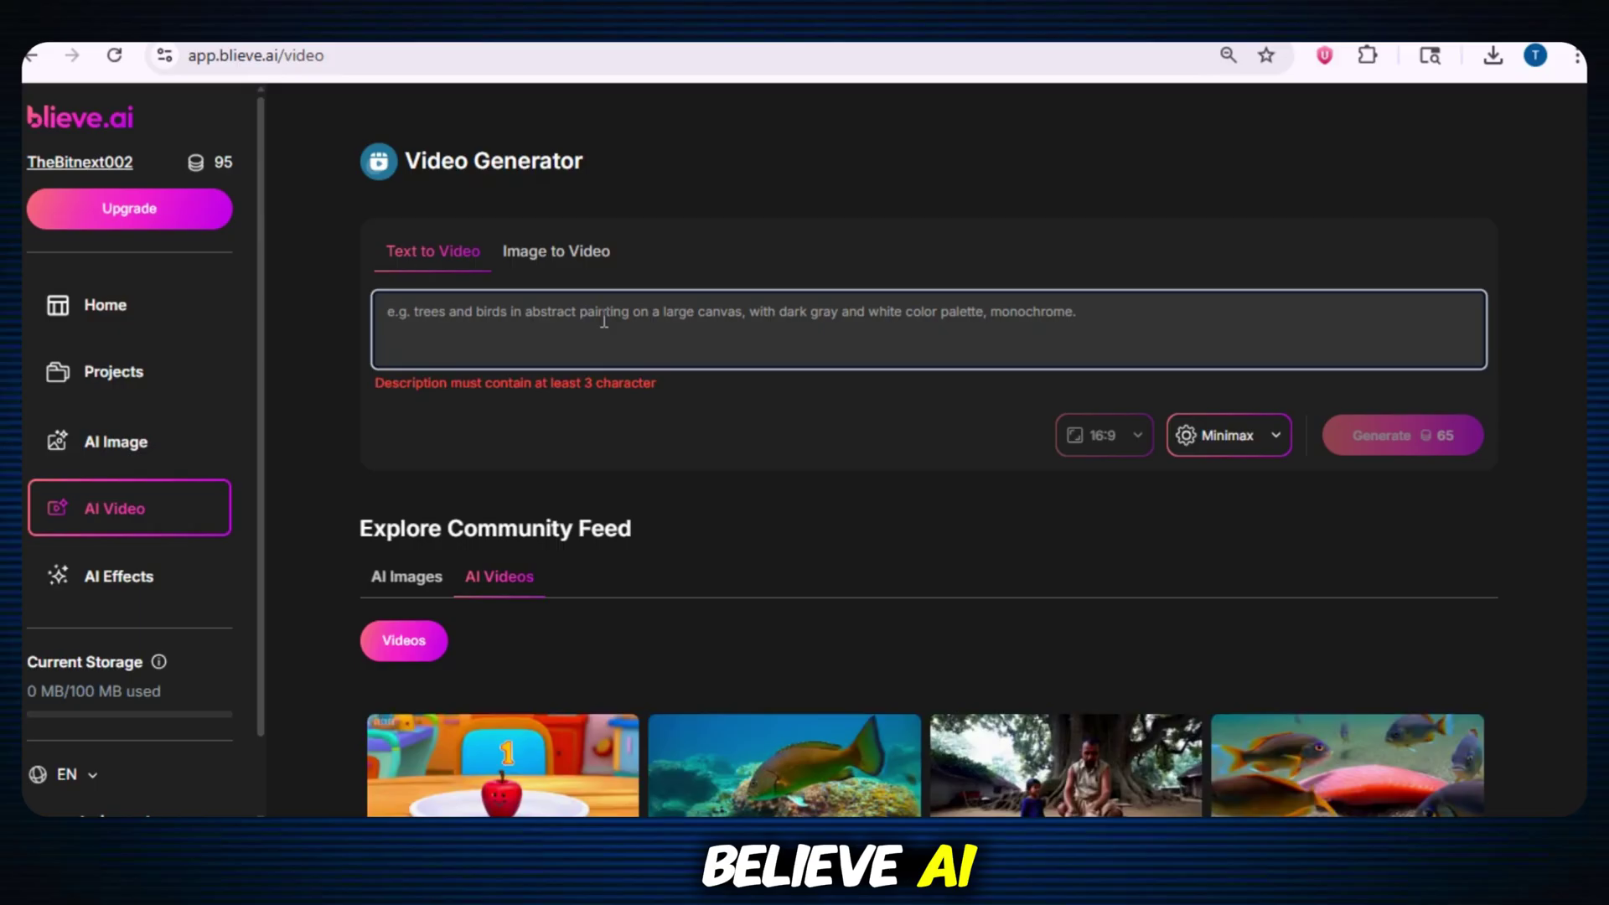
type("“A red fox cleverly plucking a bunch of ripe bananas from a banana tree in a tropical rainforest, birds flying in background, dense green foliage, realistic wildlife motion, morning mist.”")
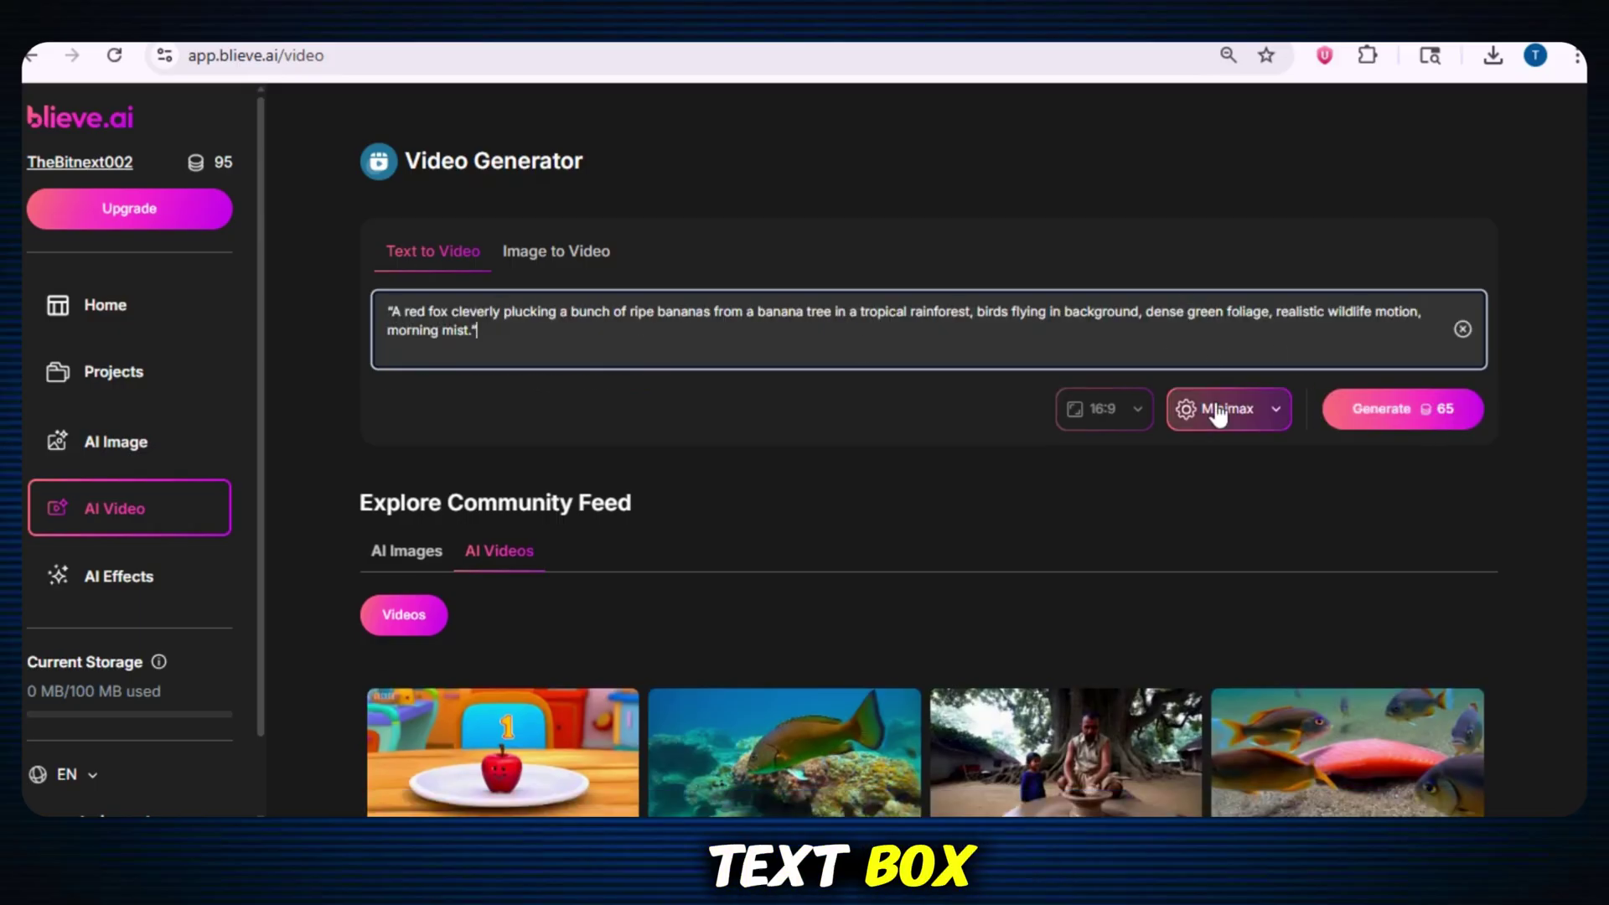
left_click(1218, 414)
scroll(1179, 646, "down", 3)
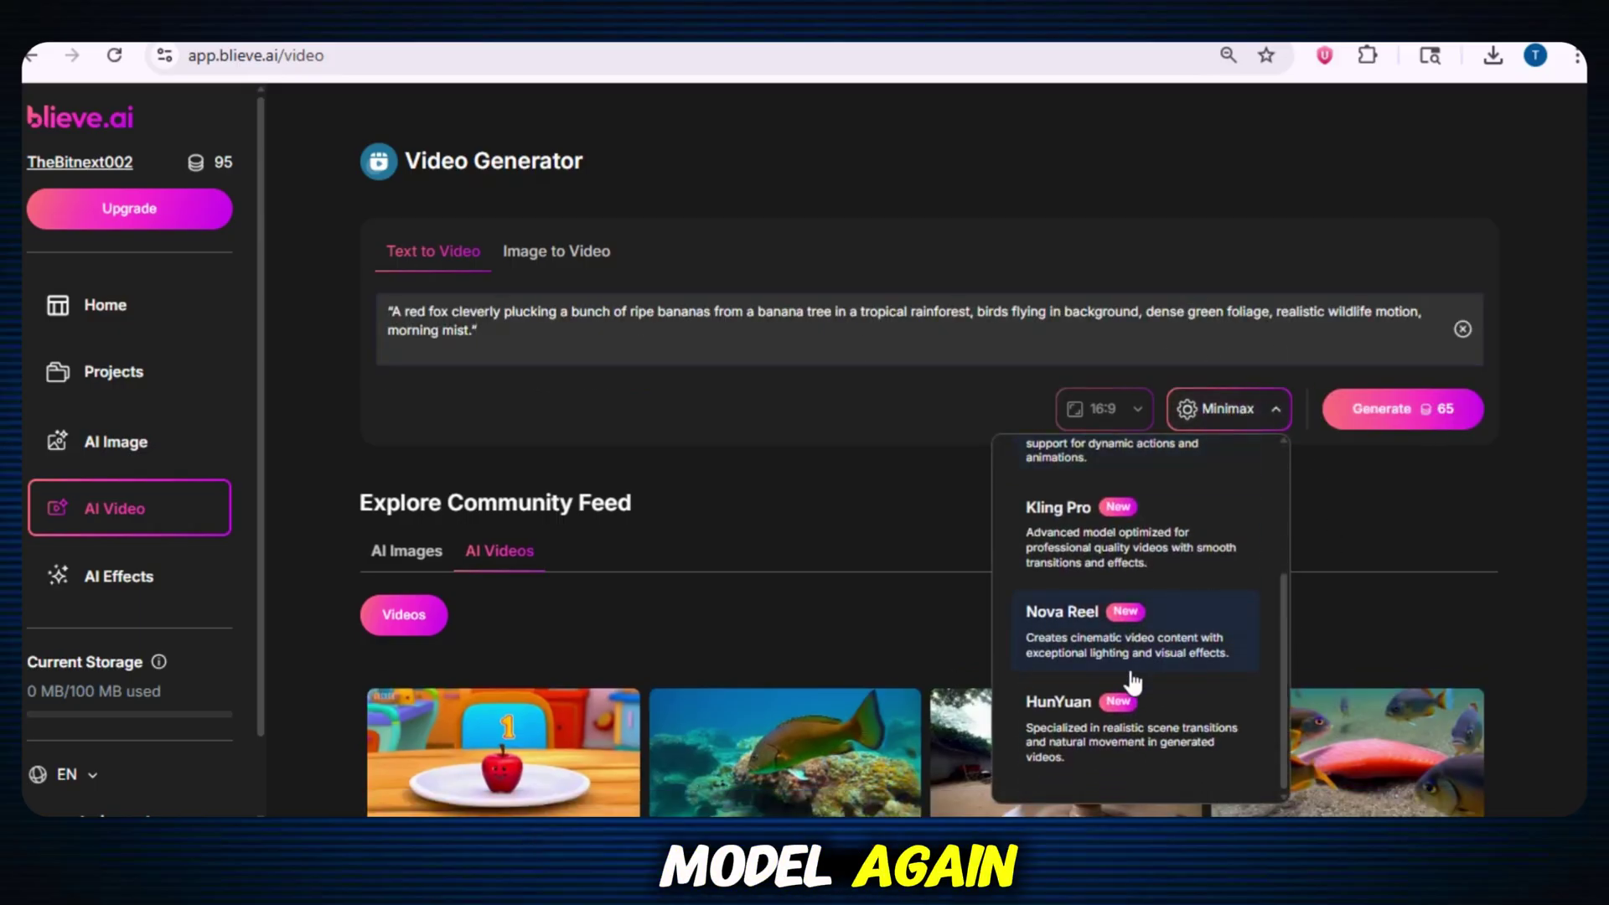
scroll(1179, 561, "up", 3)
left_click(1132, 760)
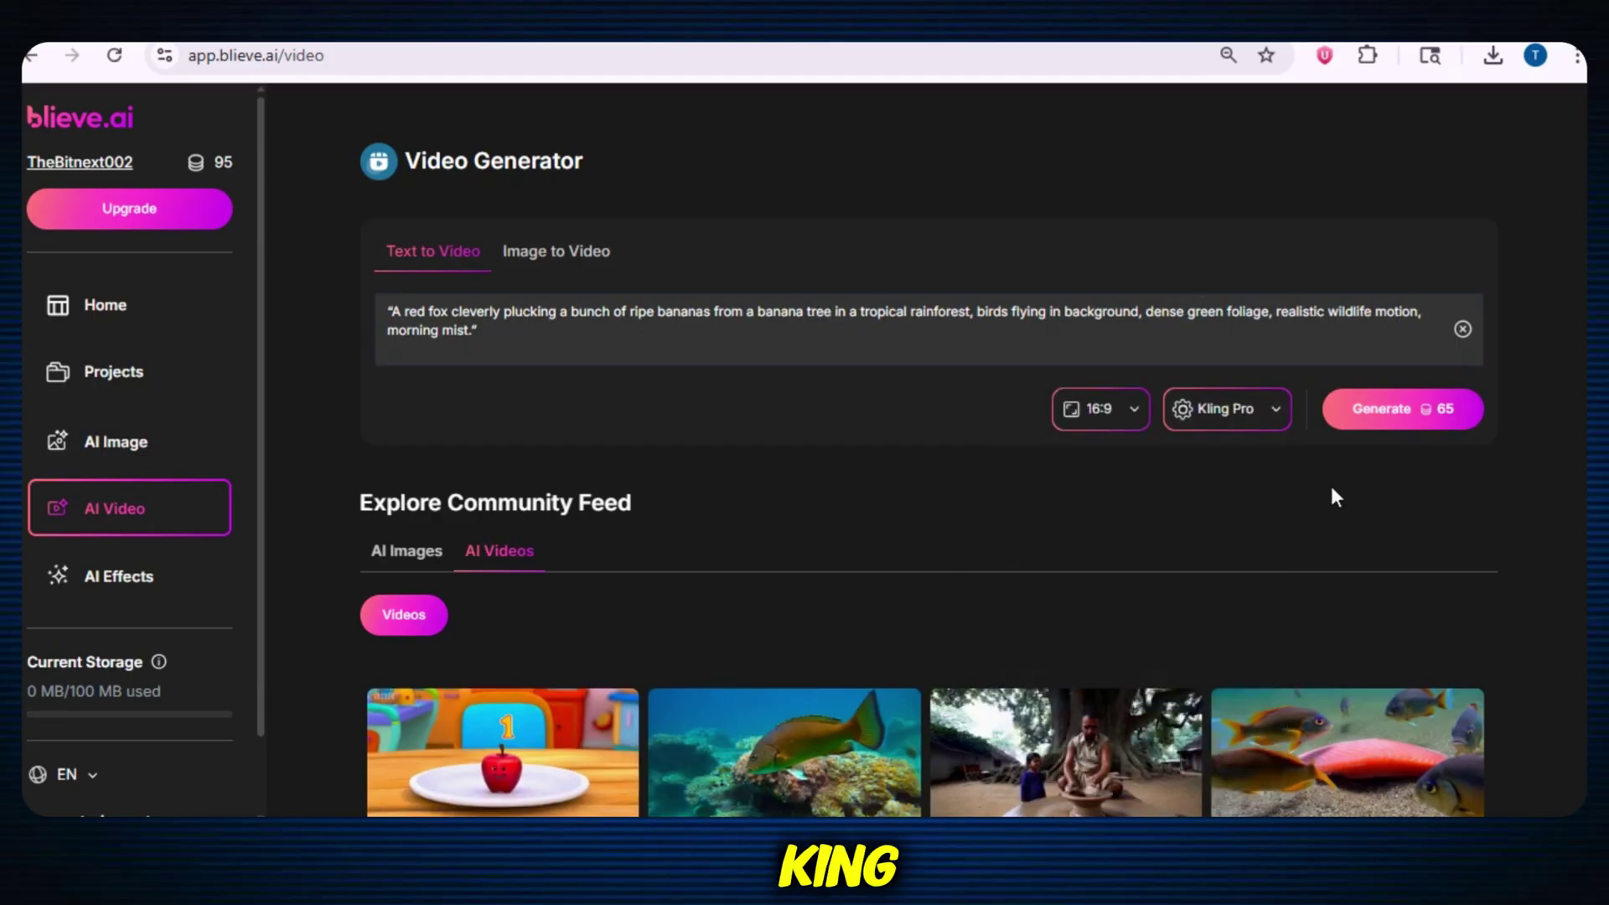
left_click(1378, 415)
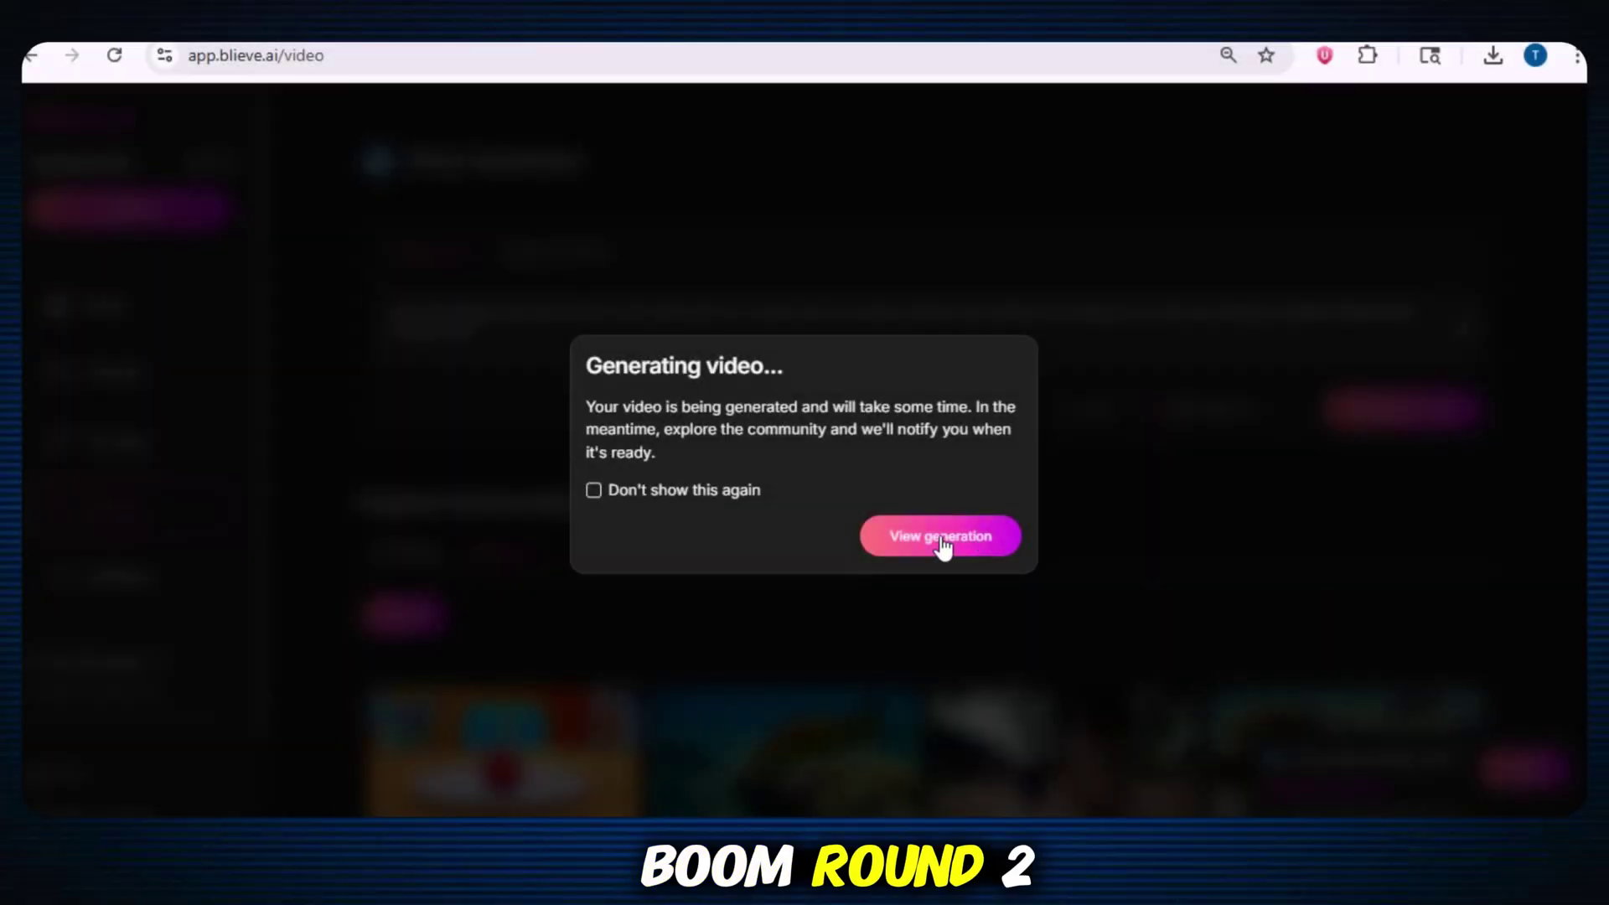
Check the fox video's progress, then log in with a new temp-mail address and password
left_click(940, 536)
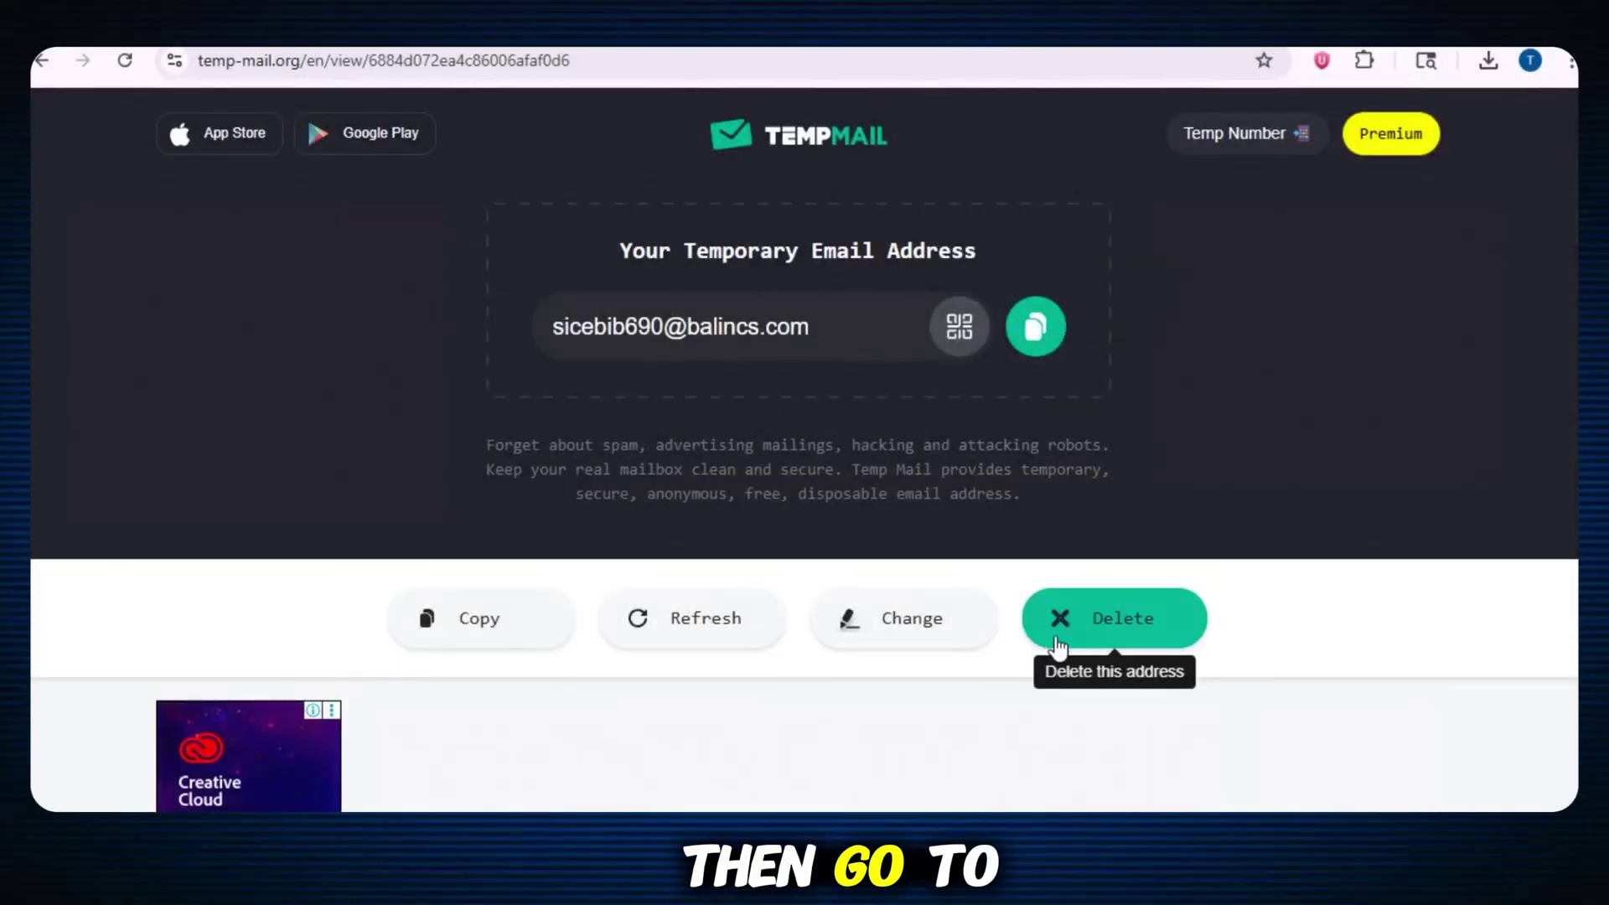
left_click(1056, 644)
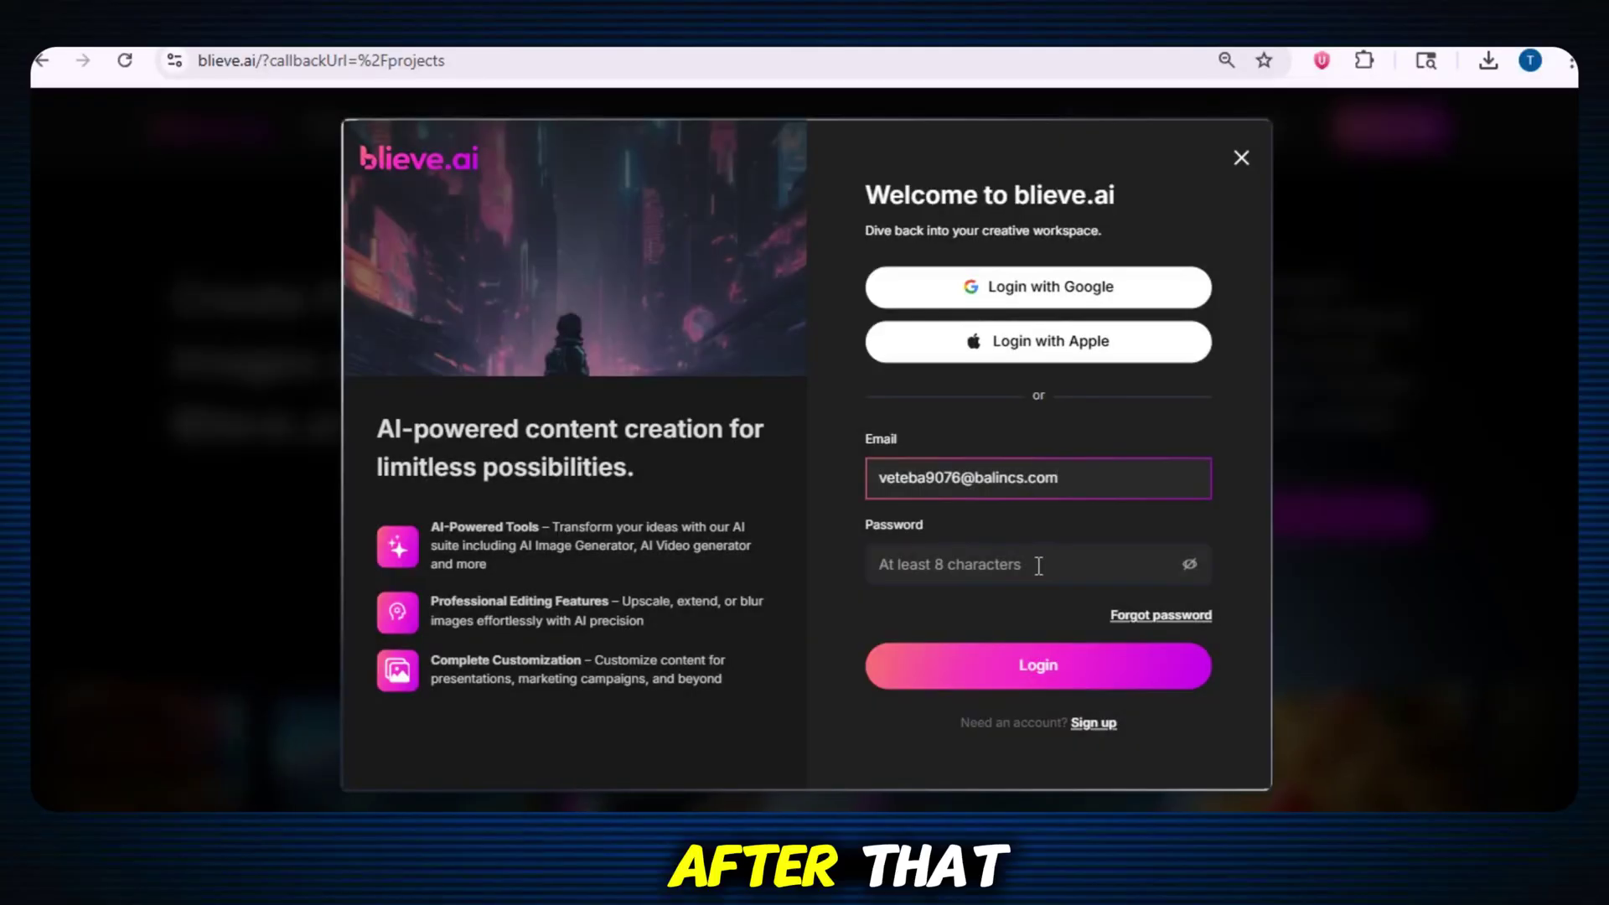
left_click(1039, 566)
key("ctrl+v")
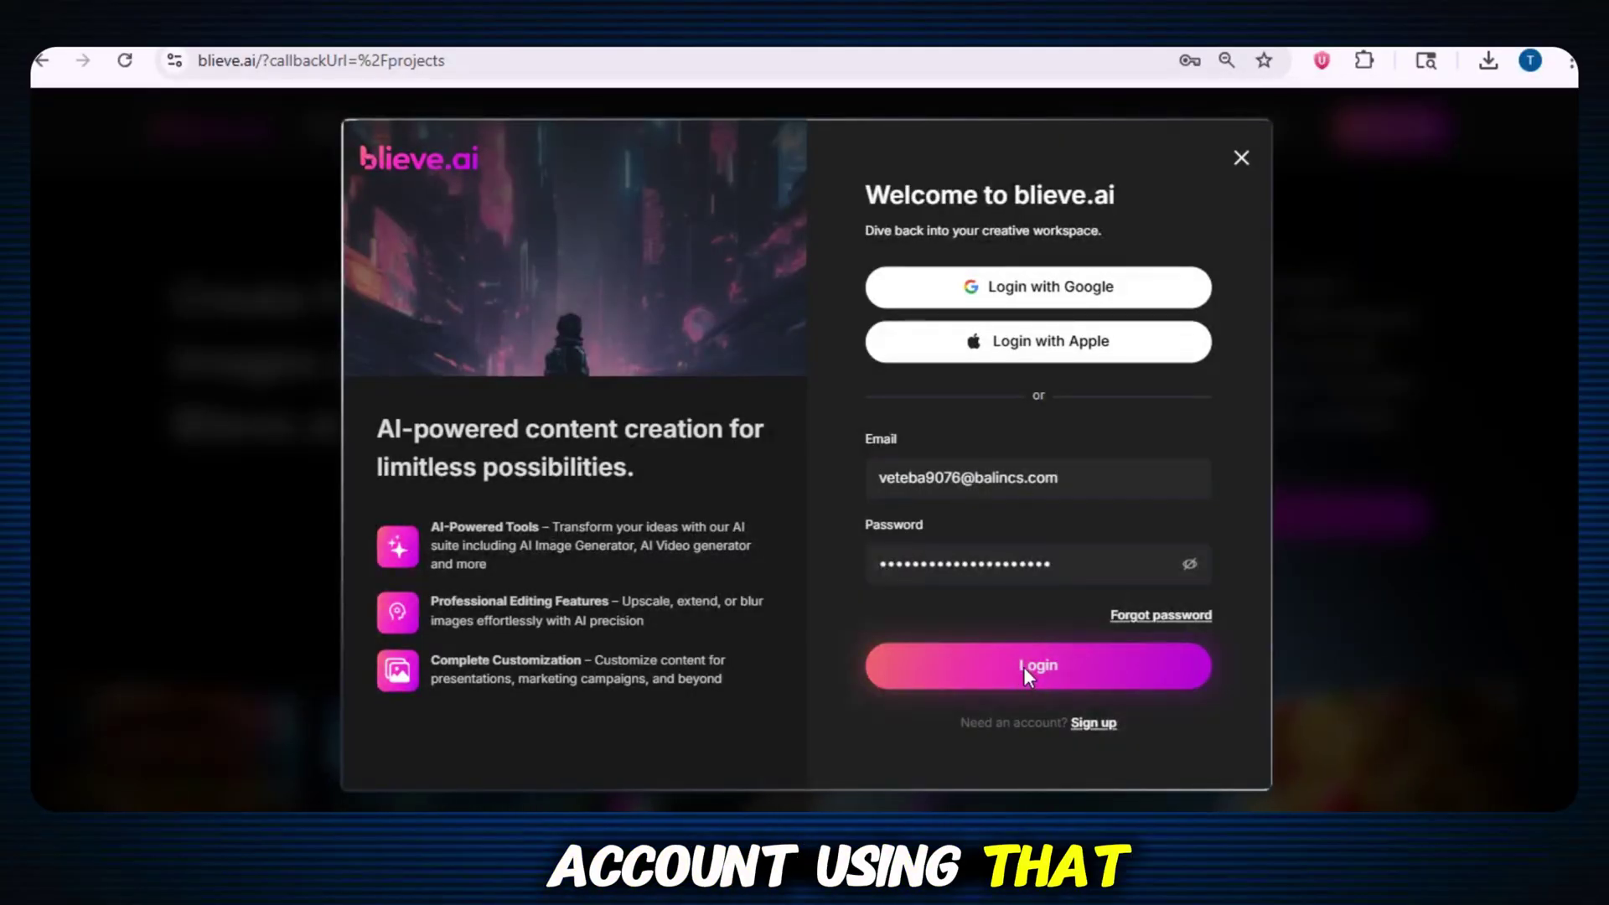
left_click(1024, 667)
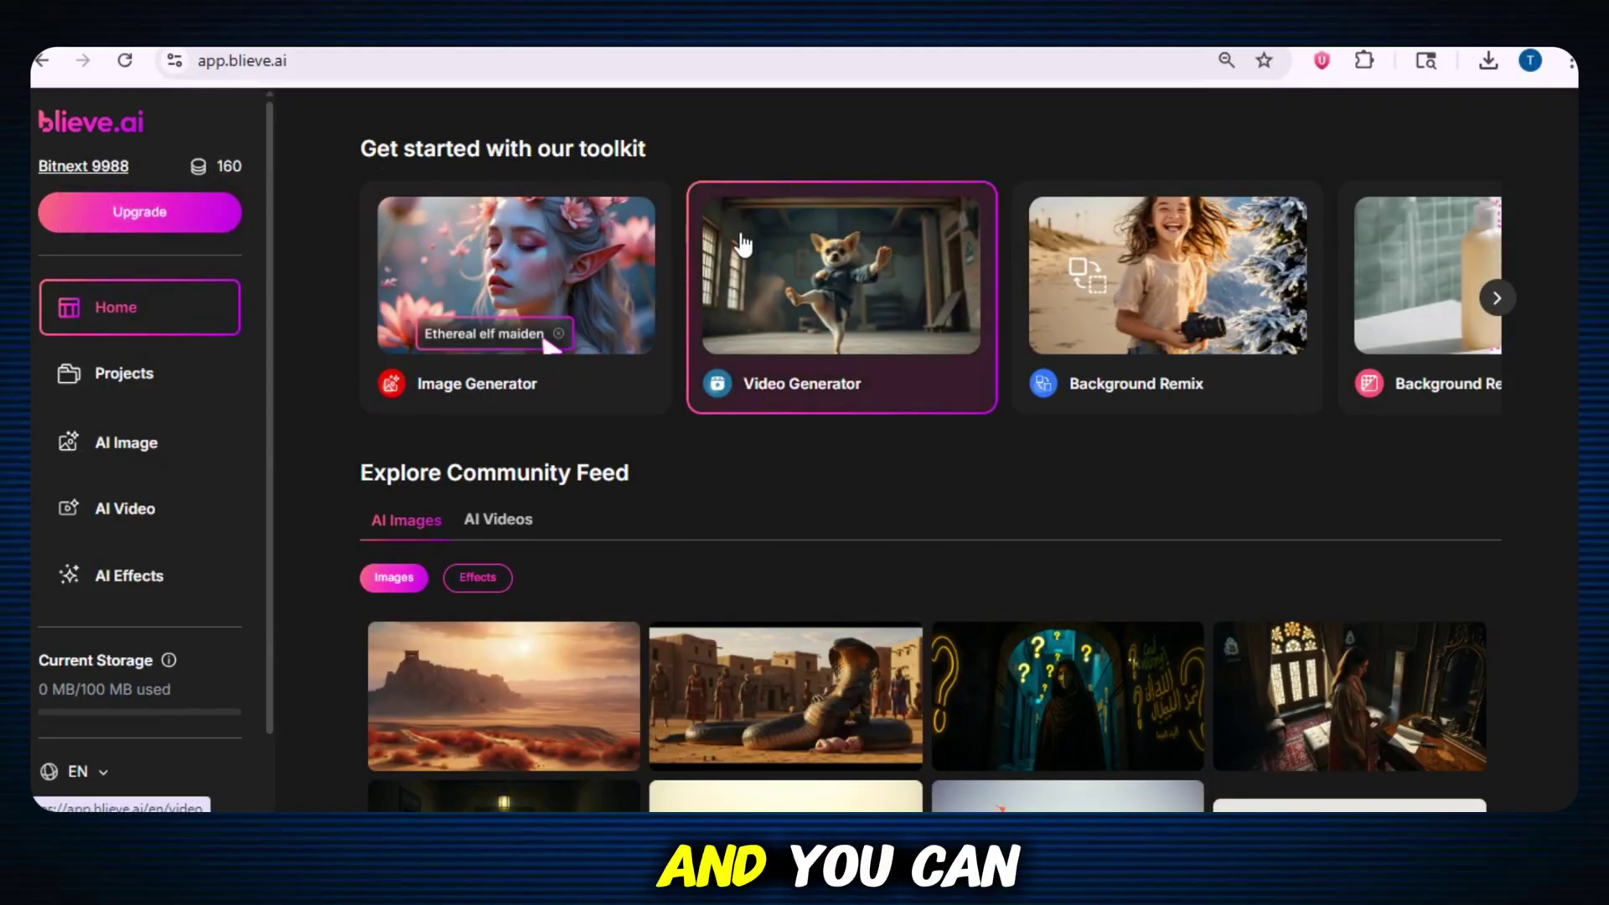
Open the video generator on the second account
left_click(770, 415)
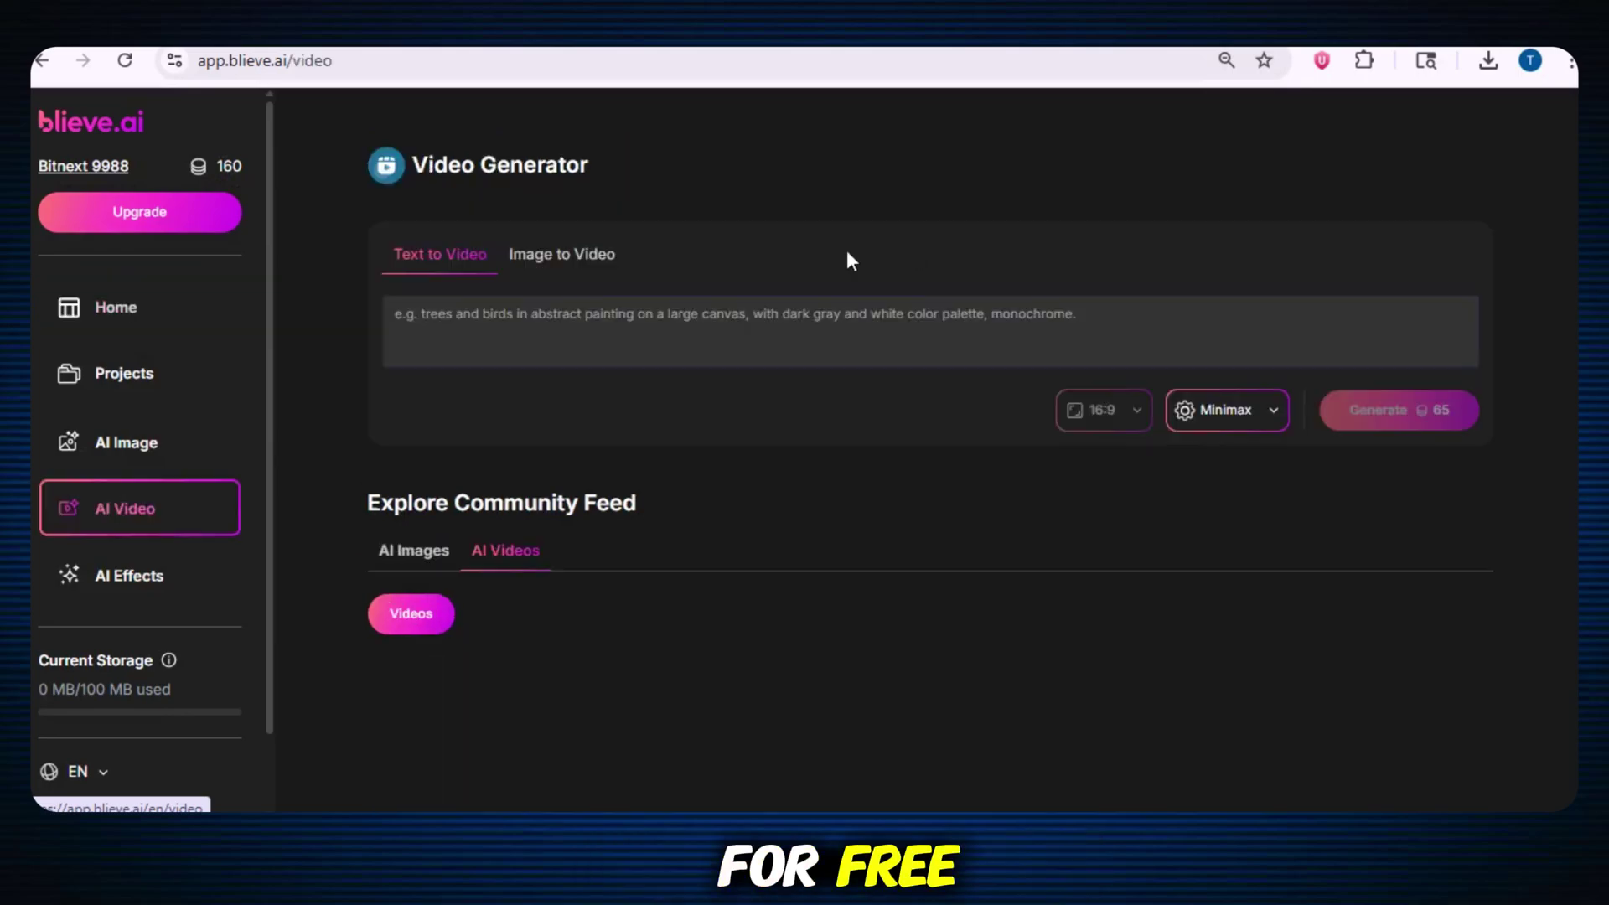